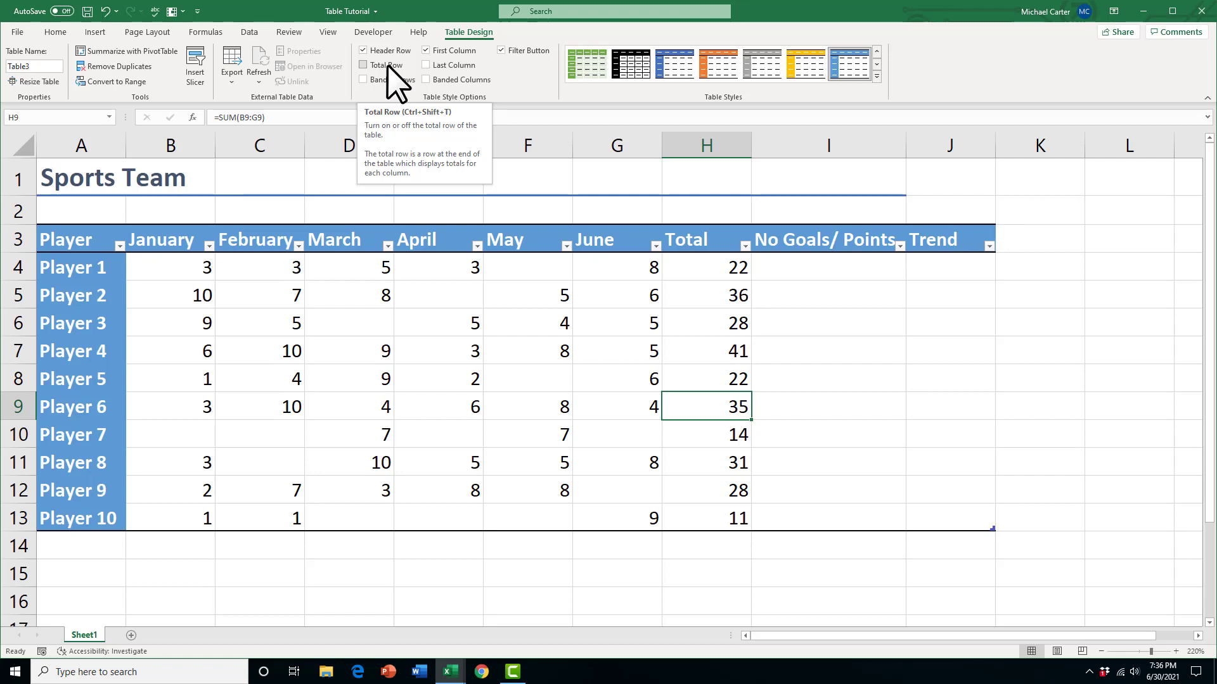
Preview a Total row on the finished table, checking the March and January summary function lists.
left_click(361, 64)
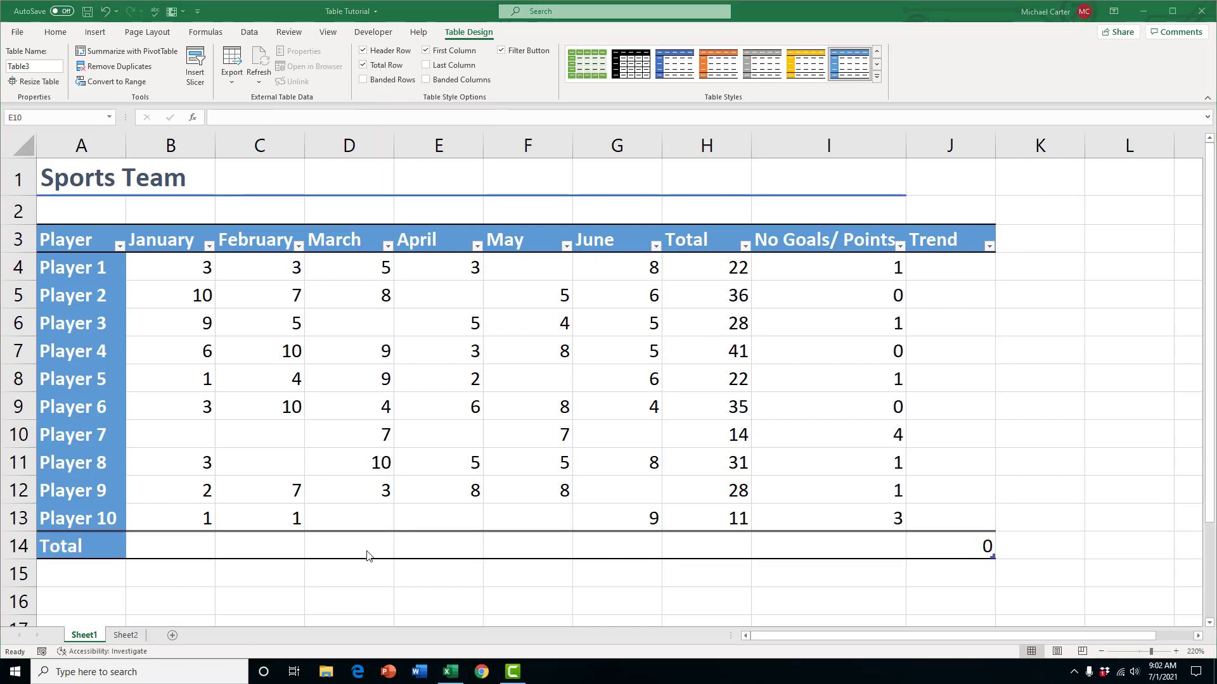
left_click(351, 546)
left_click(399, 553)
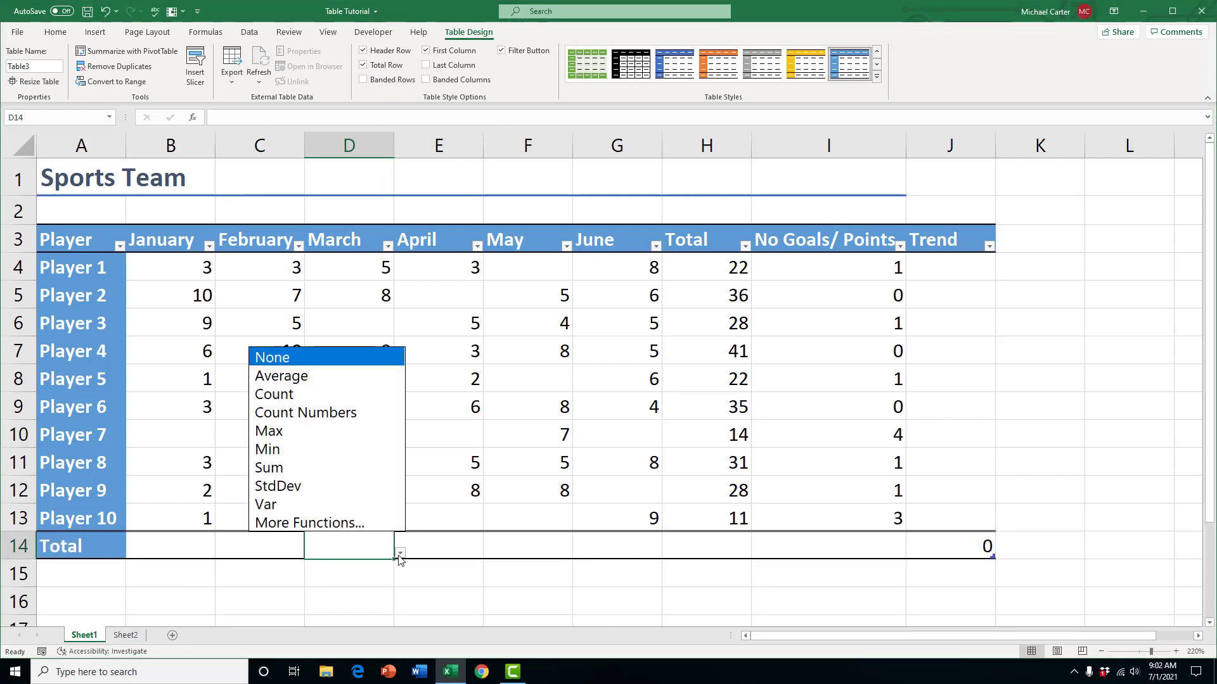
left_click(146, 559)
left_click(221, 553)
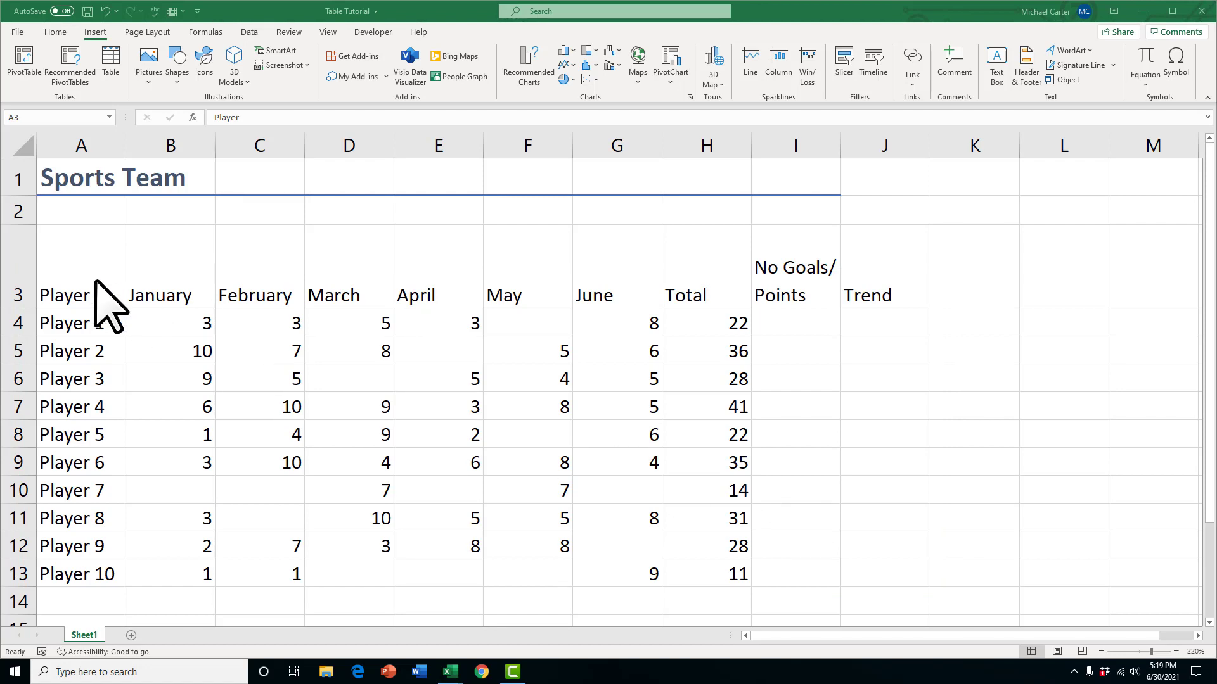
Convert the Sports Team range A3:J13 into a table with headers using Ctrl+T.
left_click_drag(84, 270, 871, 584)
key("ctrl+t")
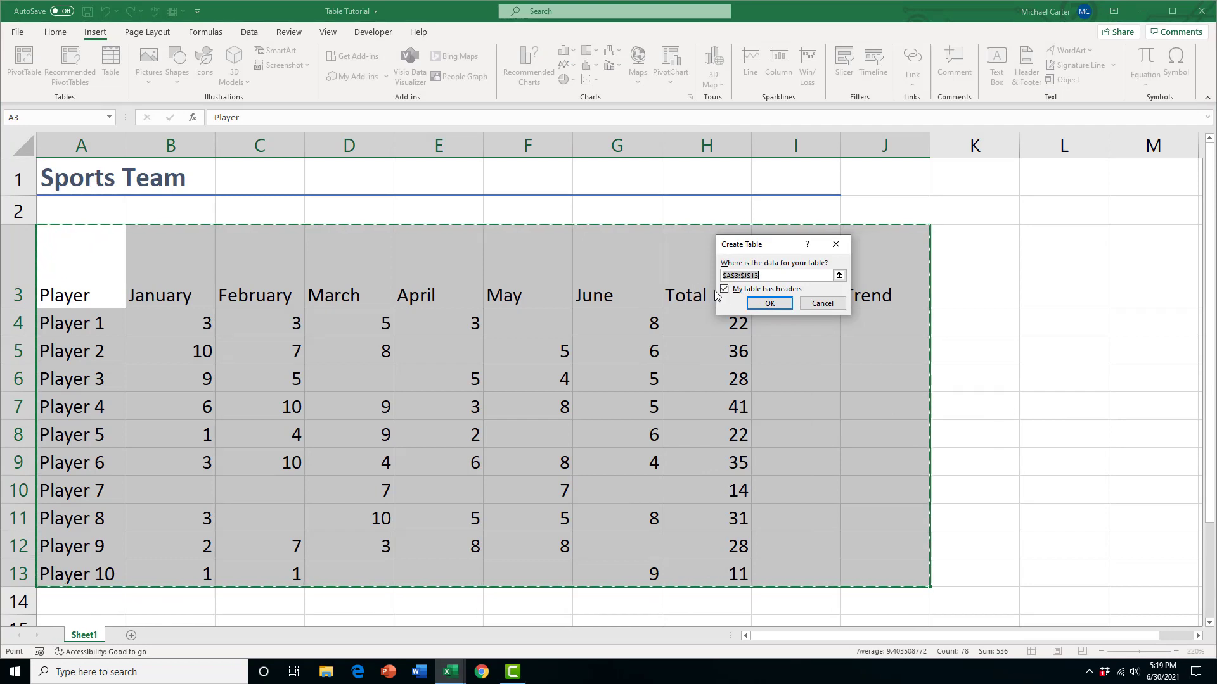
left_click(770, 304)
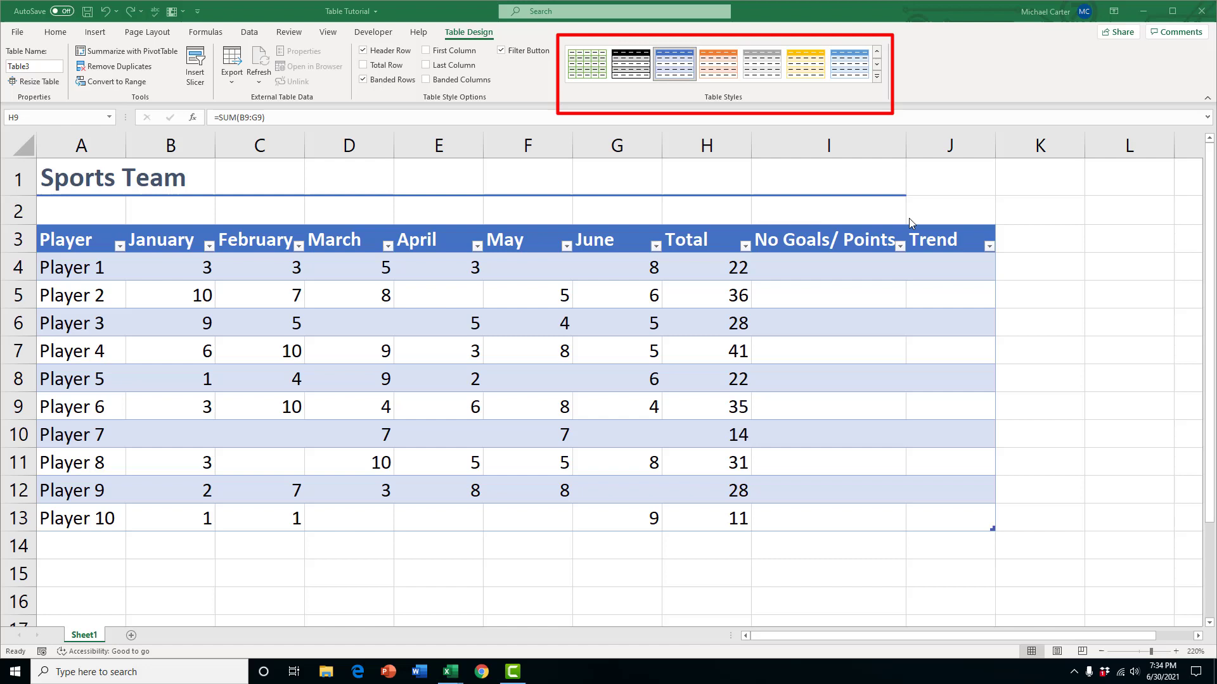
Apply Blue, Table Style Medium 20 from the full table styles gallery.
left_click(877, 77)
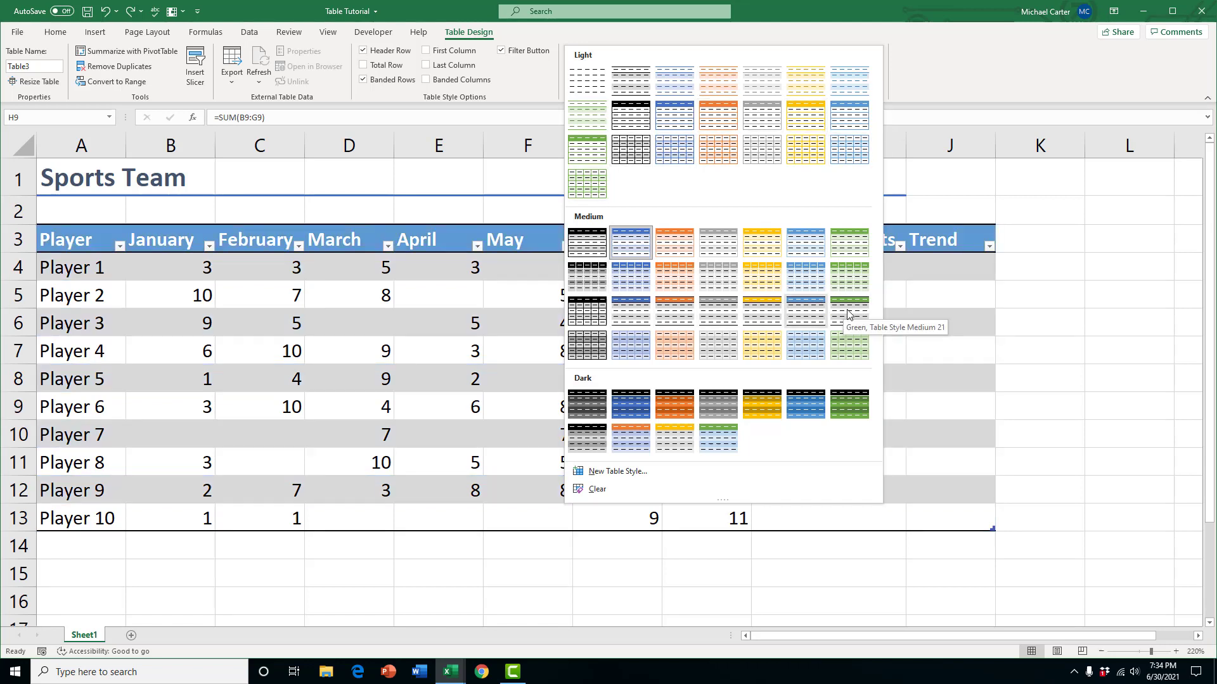
left_click(802, 311)
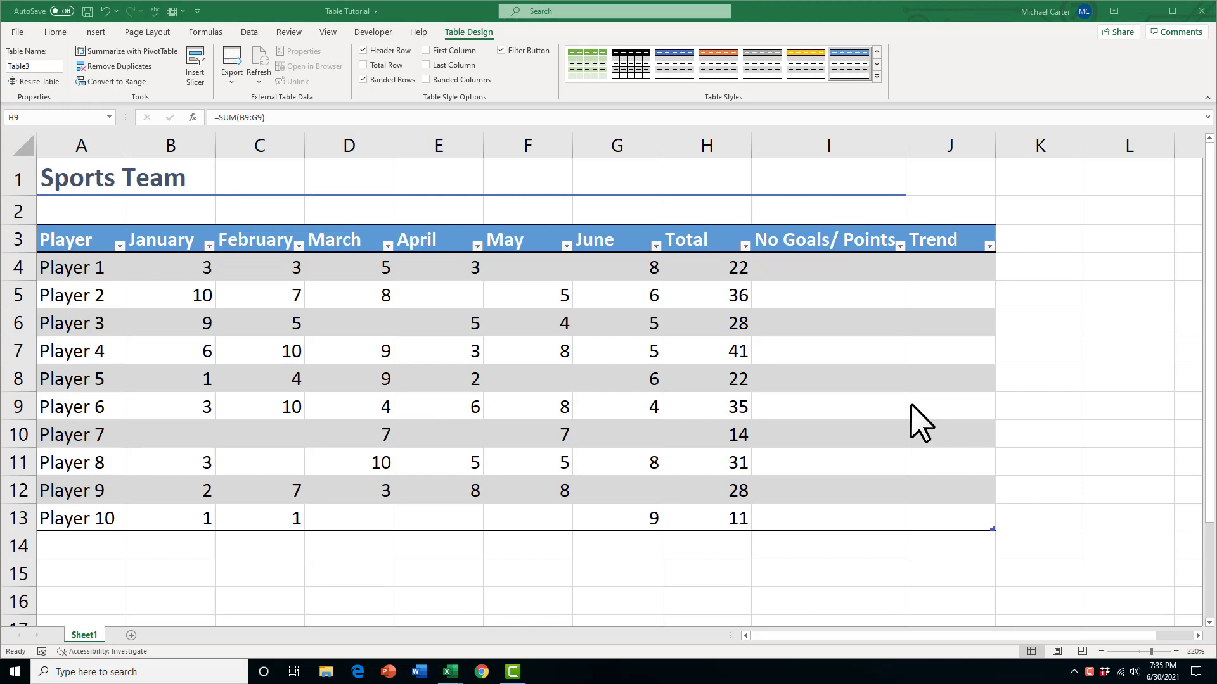
Turn off banded rows, highlight the Player first column, and keep the header filter buttons on.
left_click(362, 80)
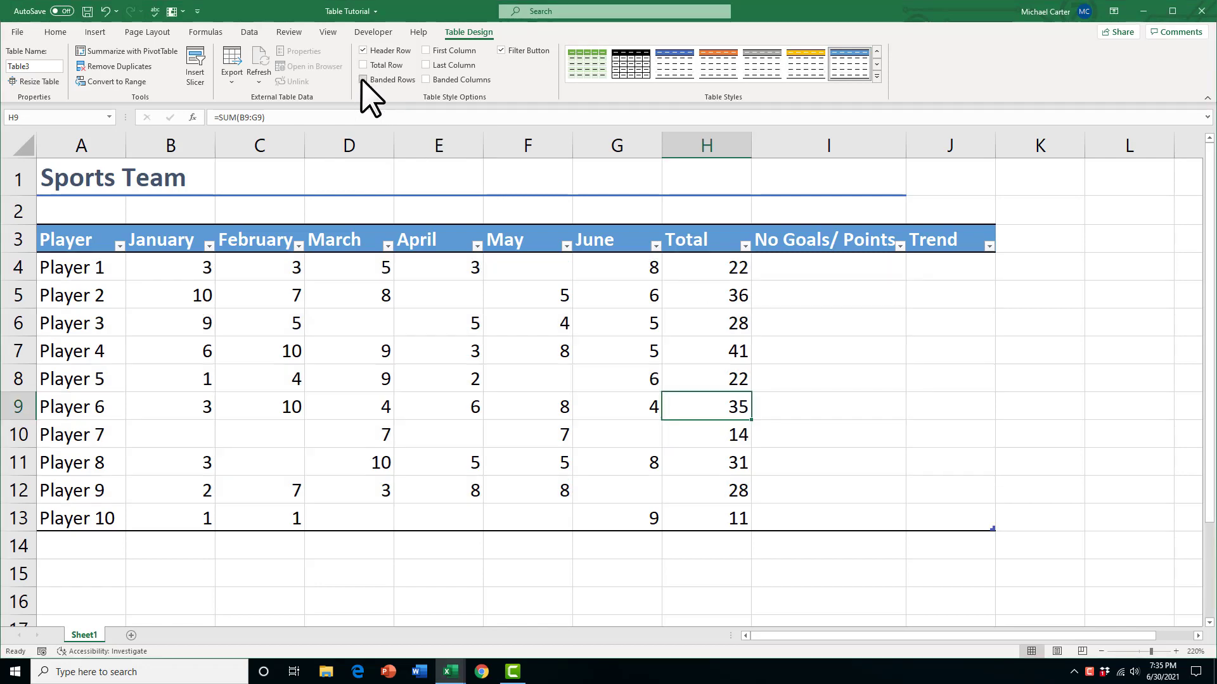
left_click(425, 79)
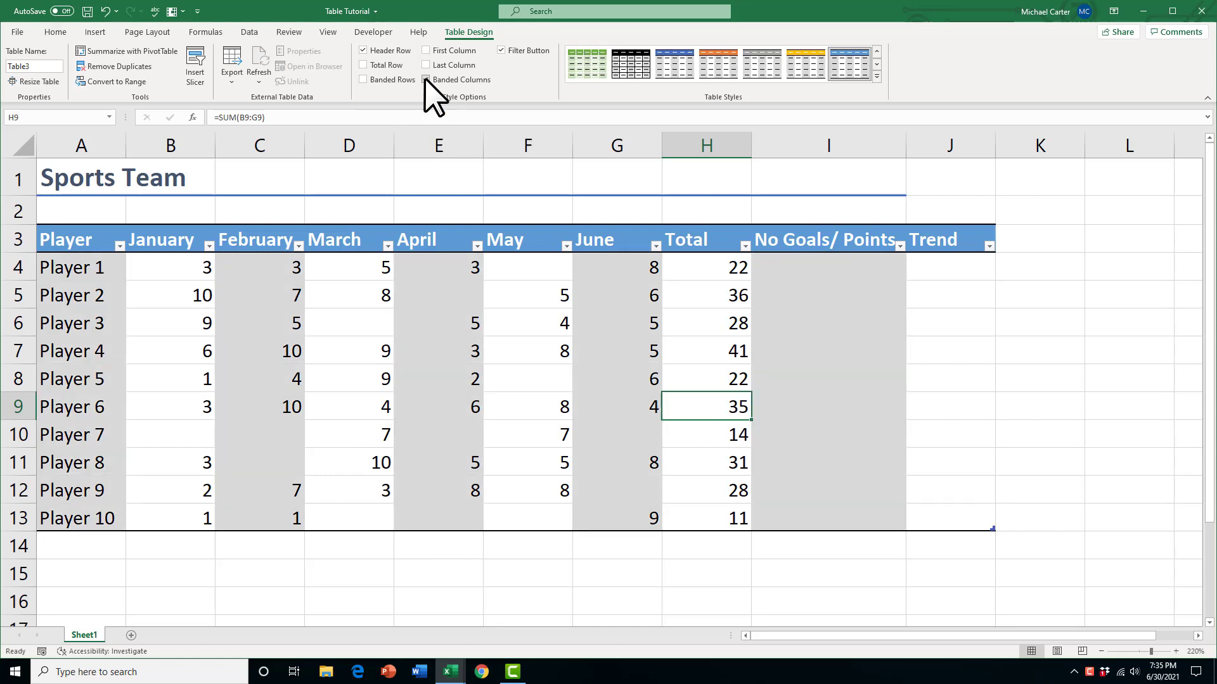
left_click(425, 79)
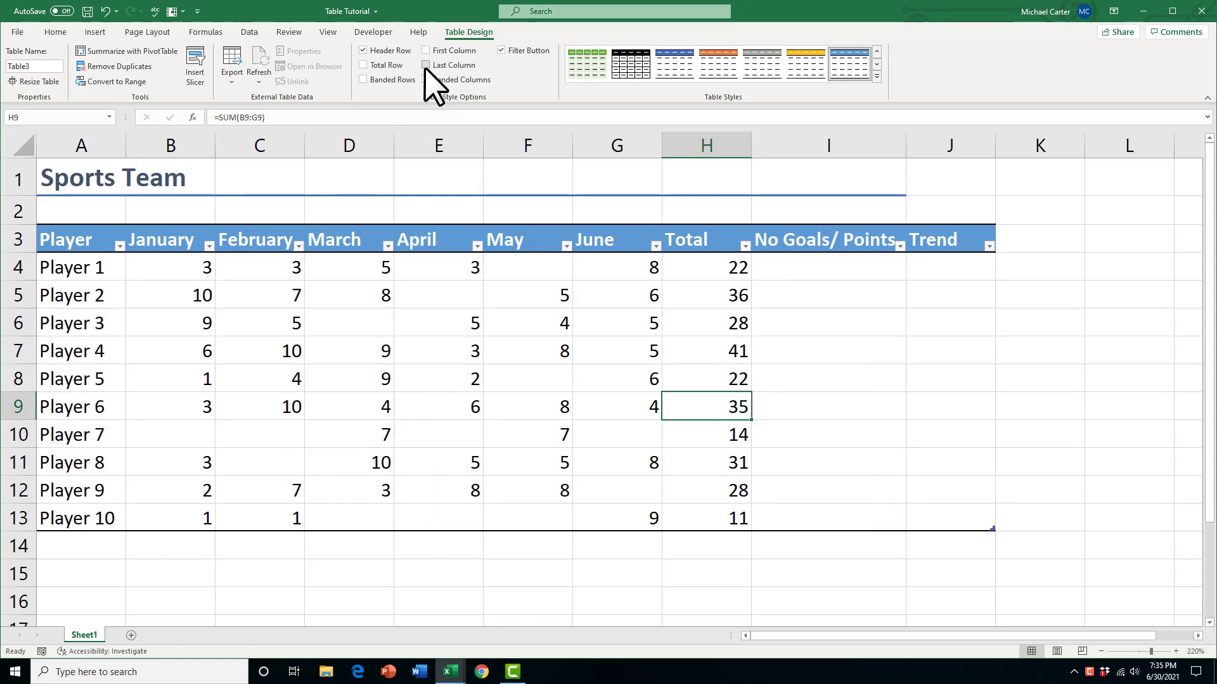
left_click(424, 64)
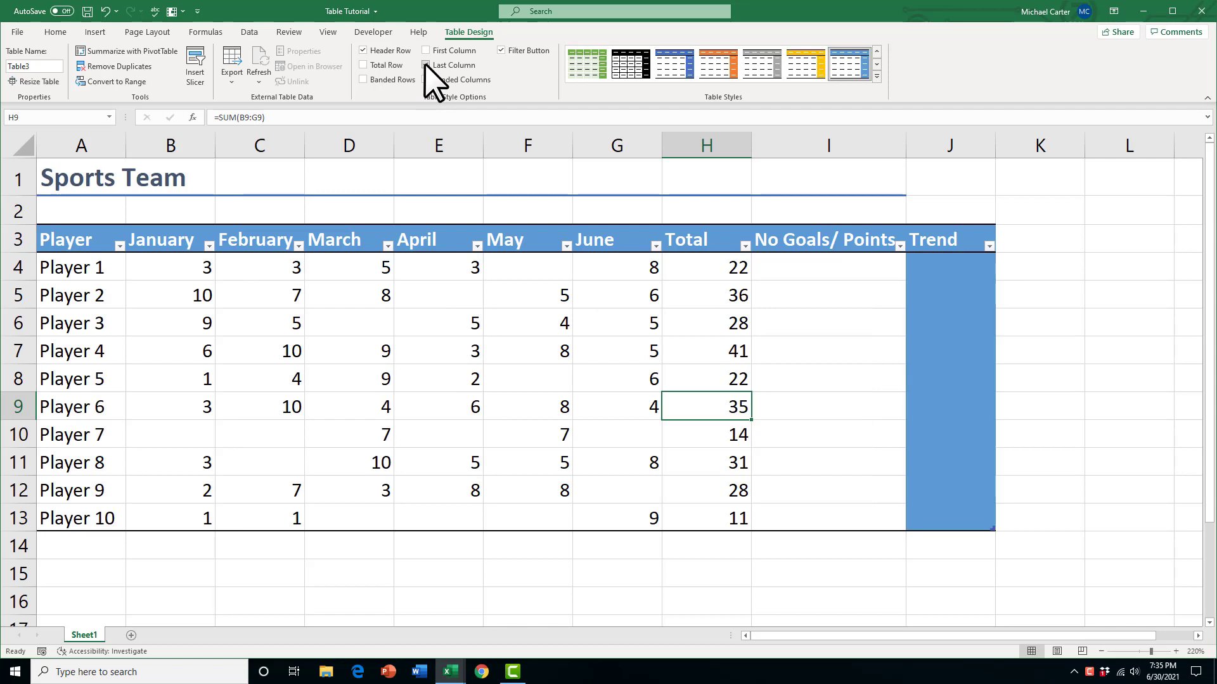
left_click(424, 64)
left_click(423, 50)
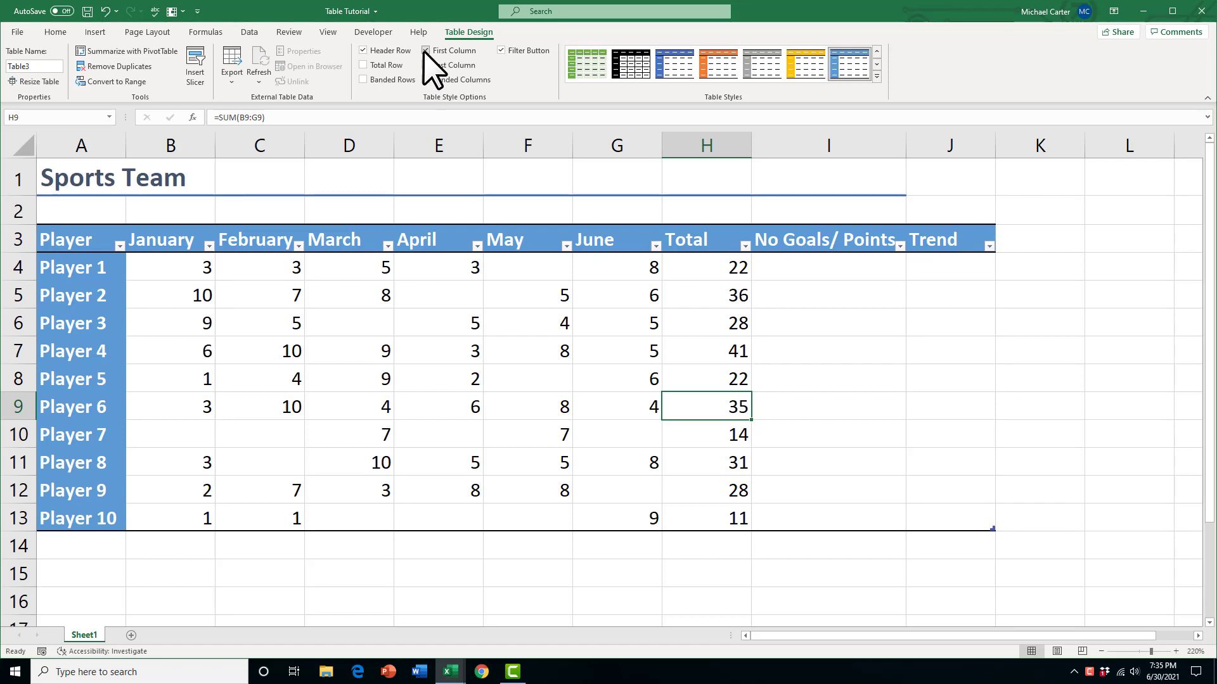
left_click(500, 50)
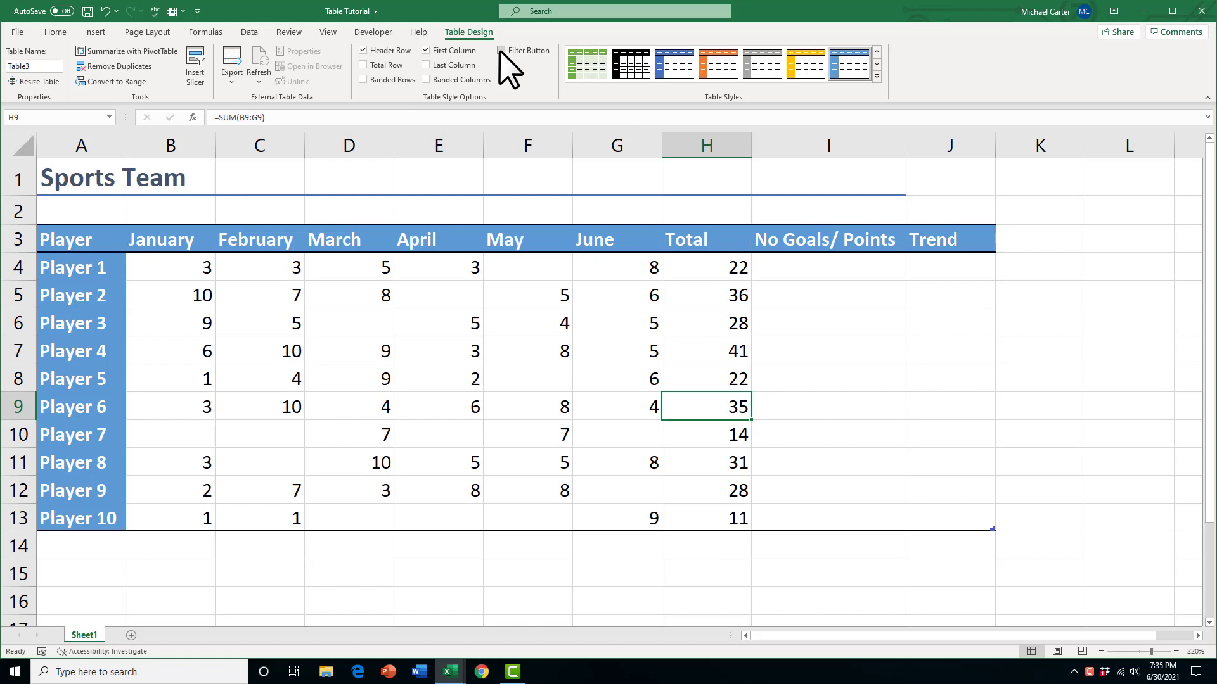
left_click(501, 51)
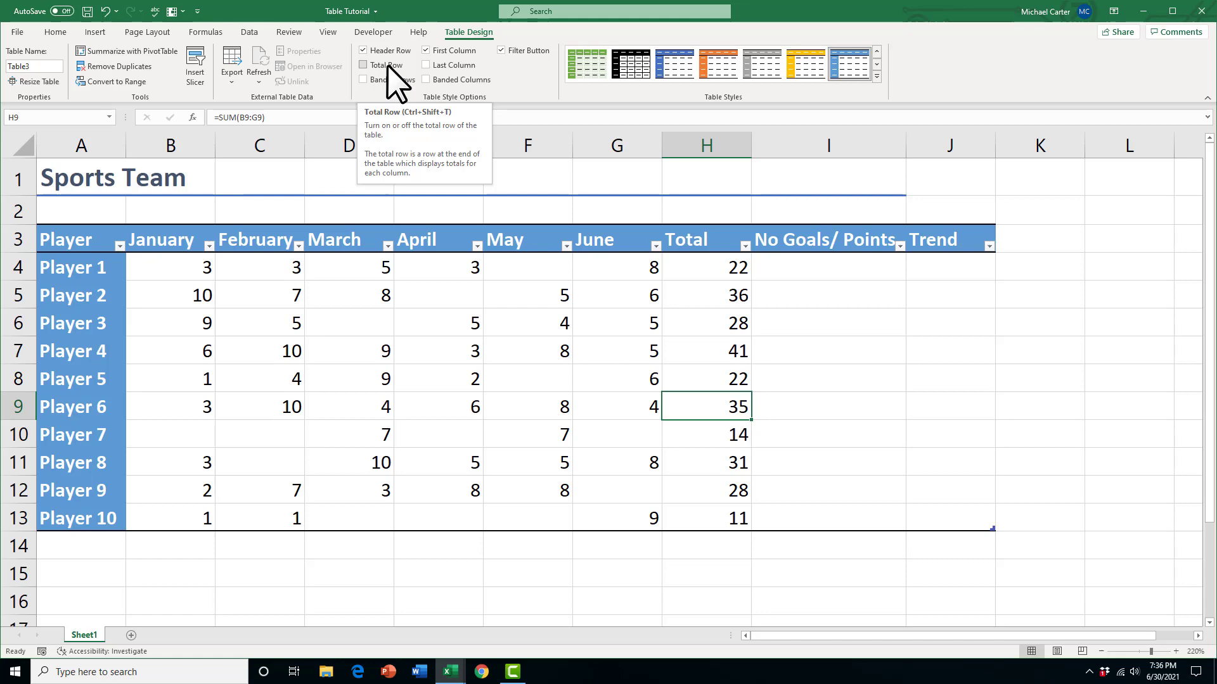
Add a Total row and sum the January column in B14, giving 38.
left_click(362, 65)
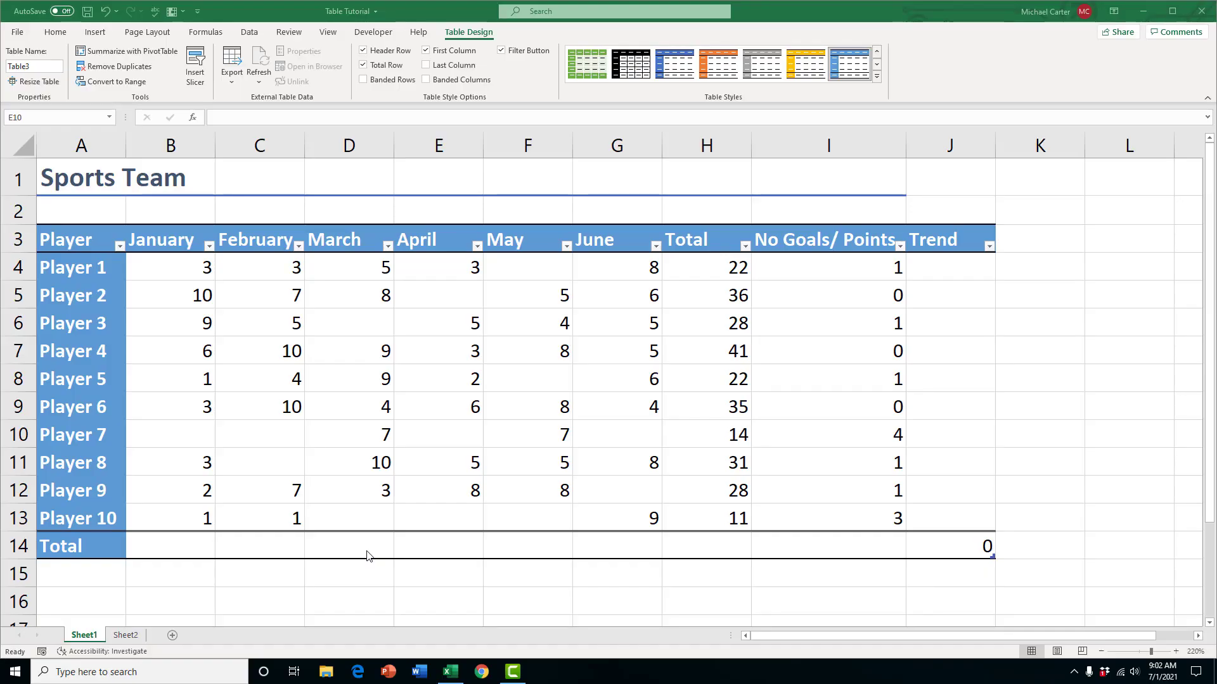
left_click(362, 553)
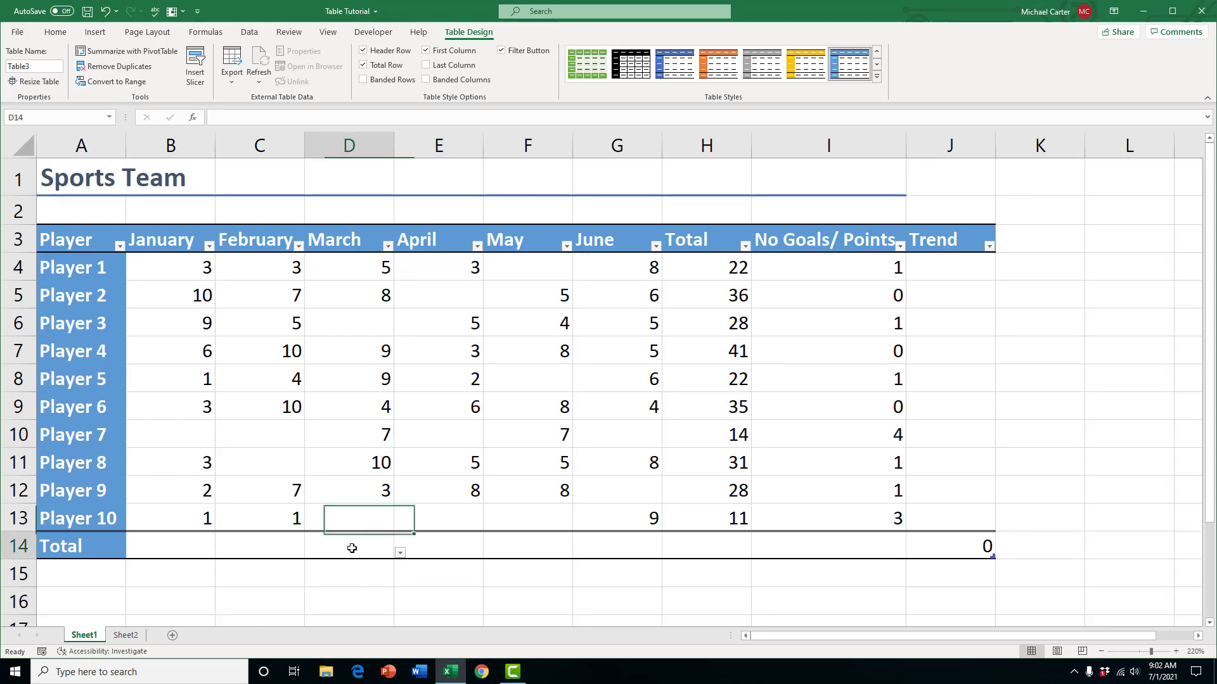
left_click(400, 555)
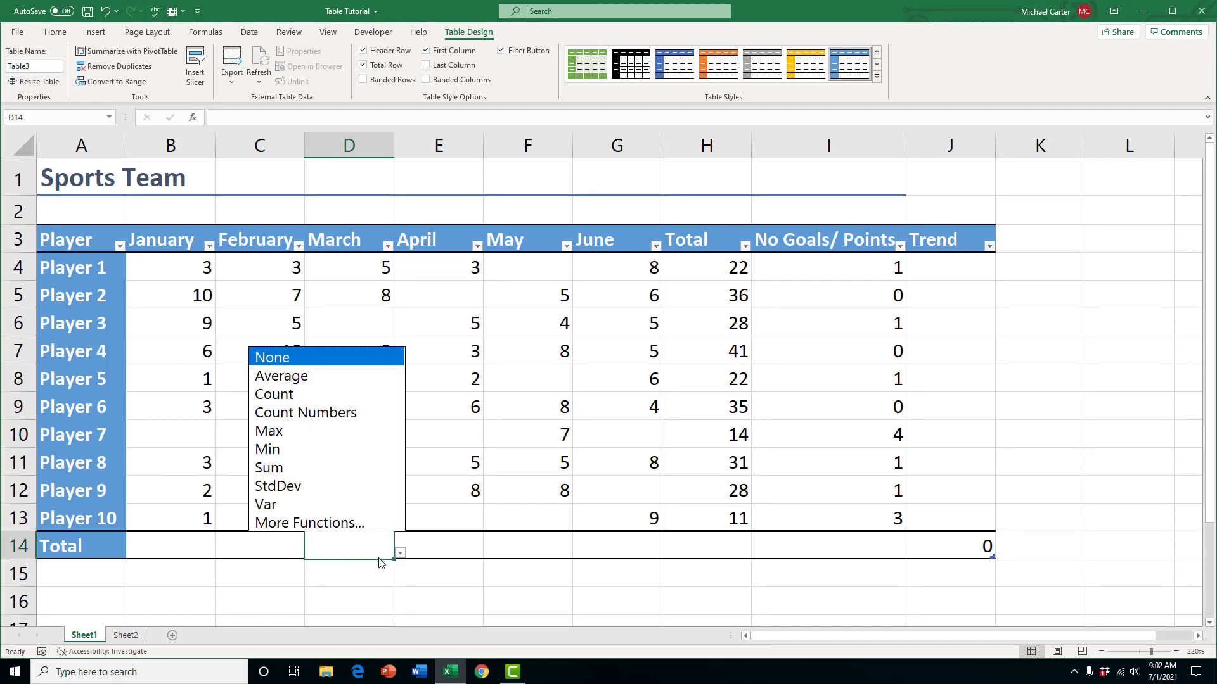
key("Escape")
left_click(174, 551)
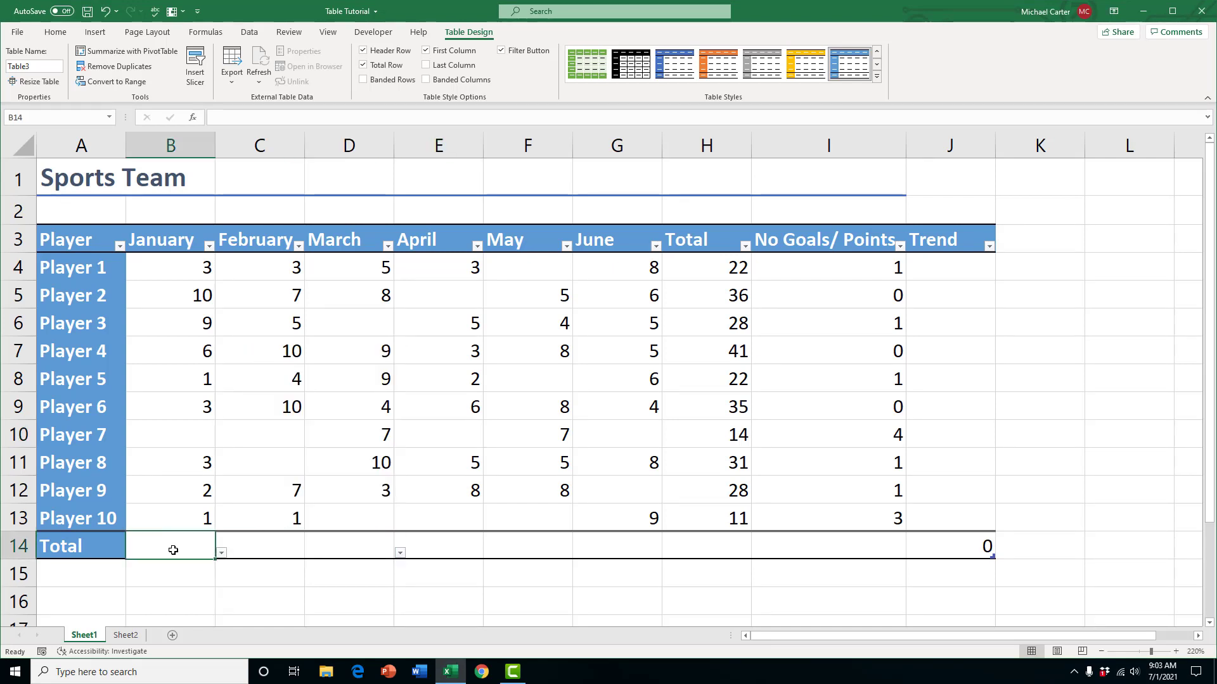
left_click(221, 553)
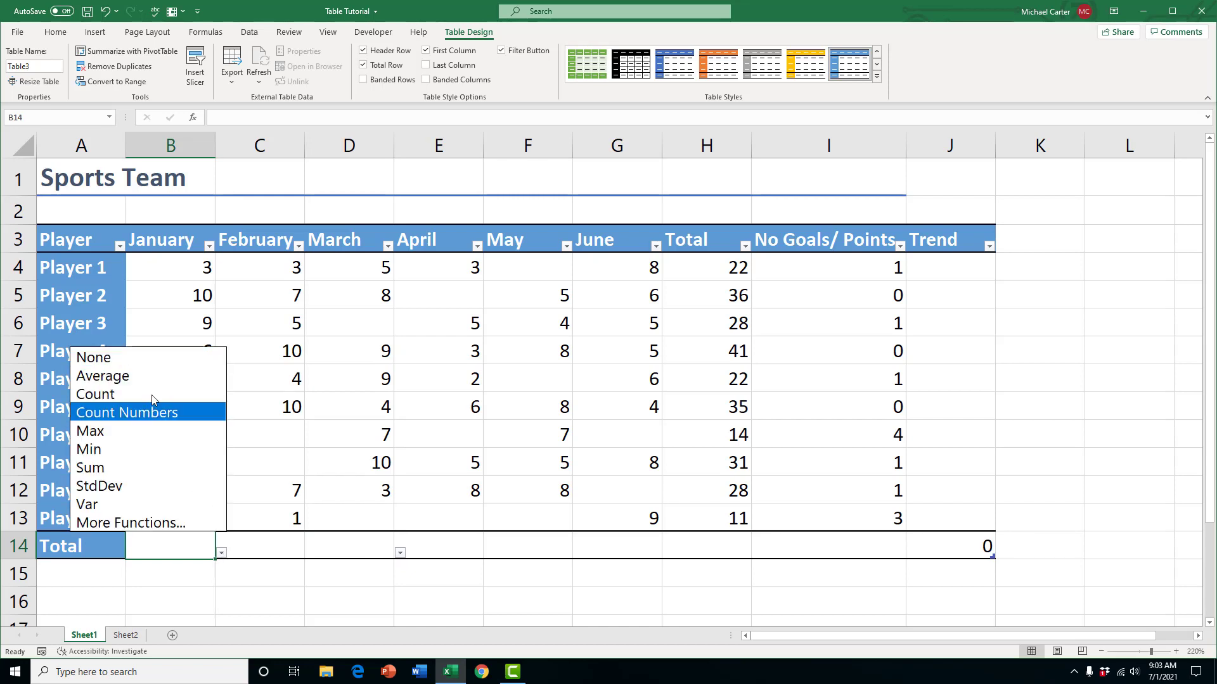
left_click(127, 468)
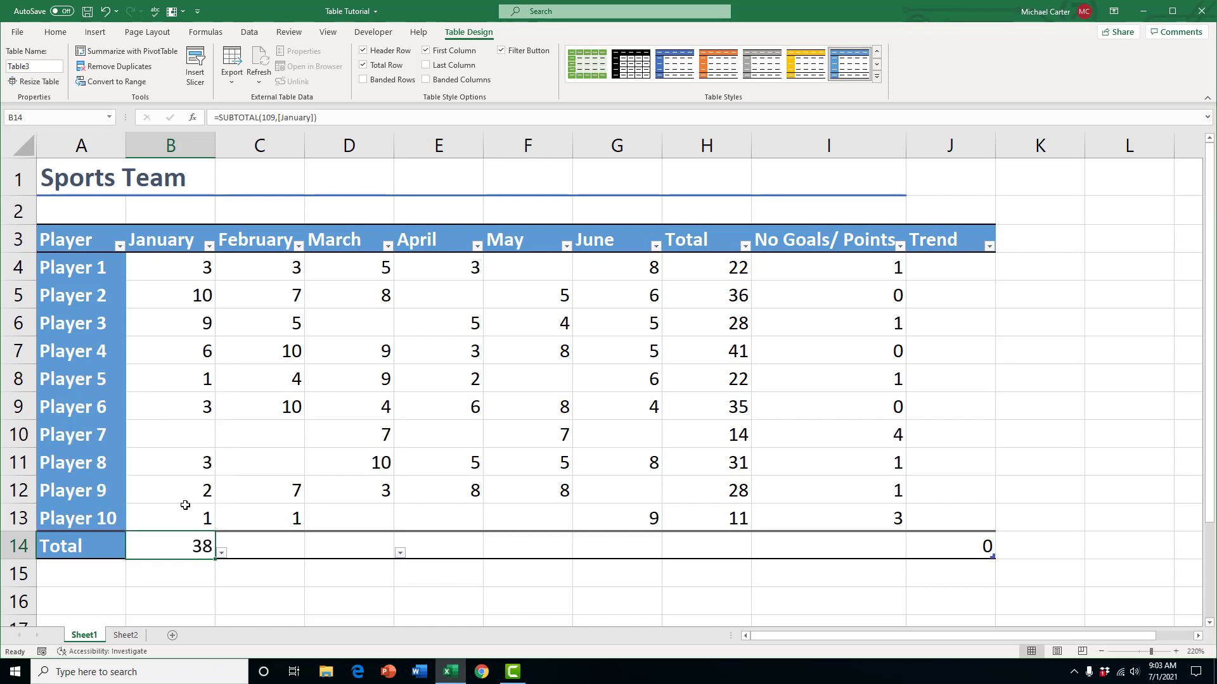
Set February's total to an average (5.875) and March's total to a count (8).
left_click(246, 551)
left_click(310, 556)
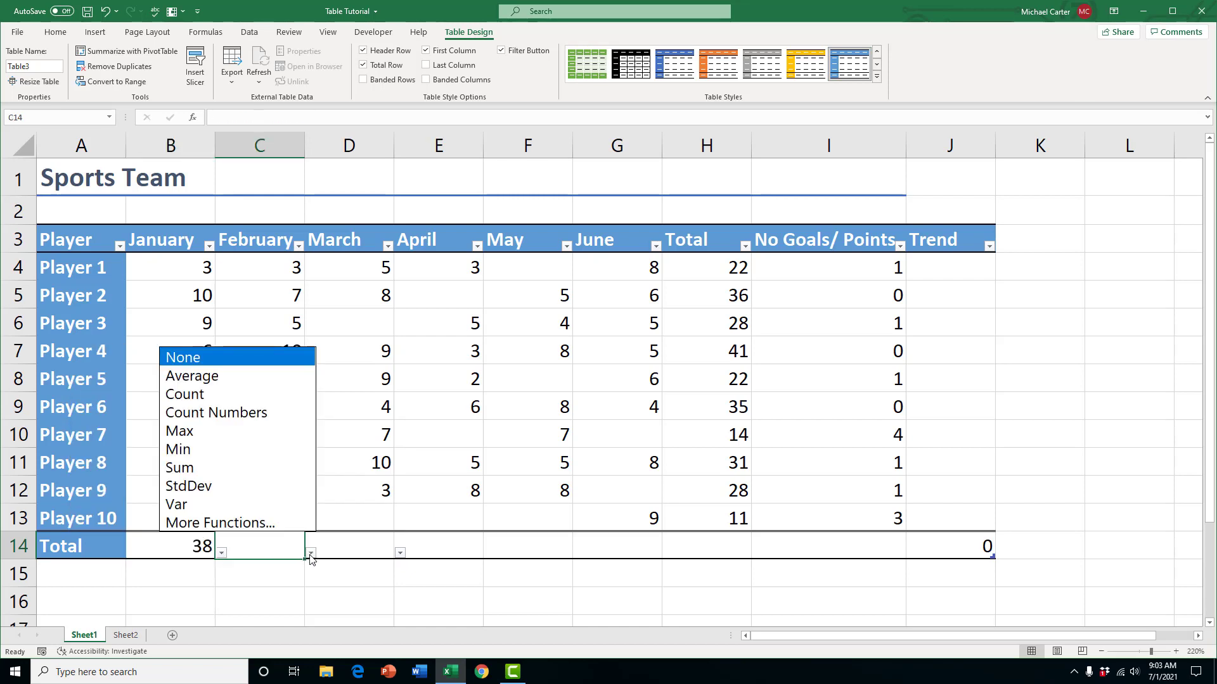
left_click(248, 376)
left_click(351, 551)
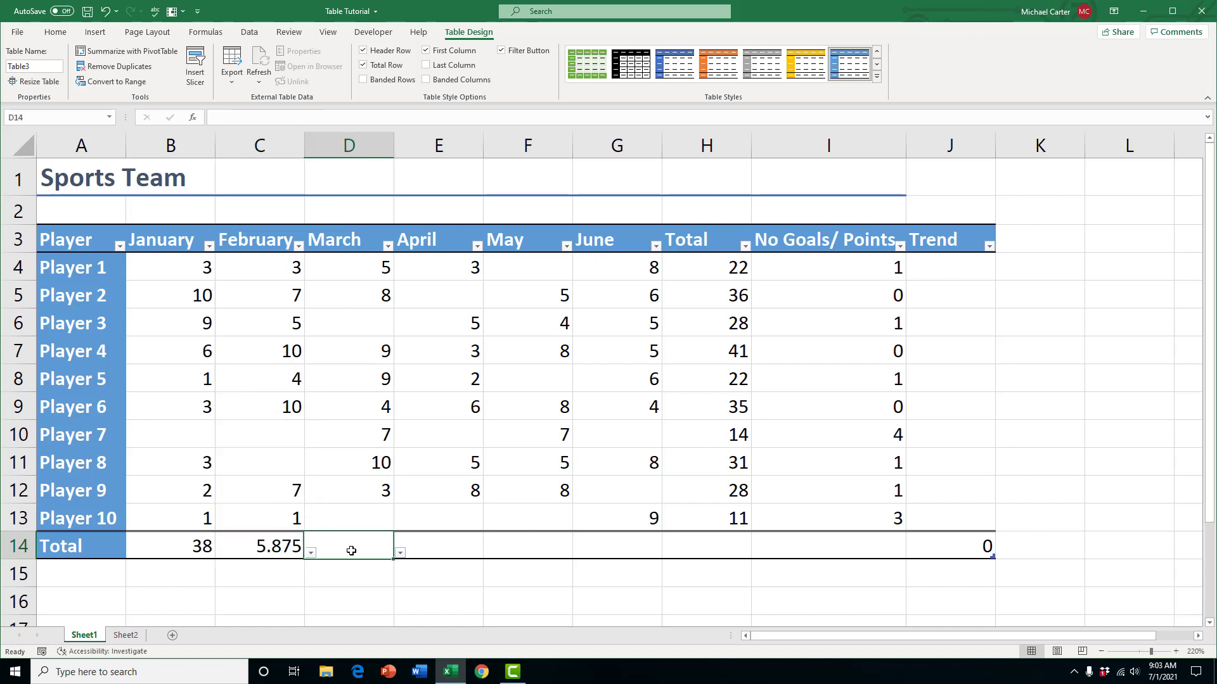
left_click(400, 552)
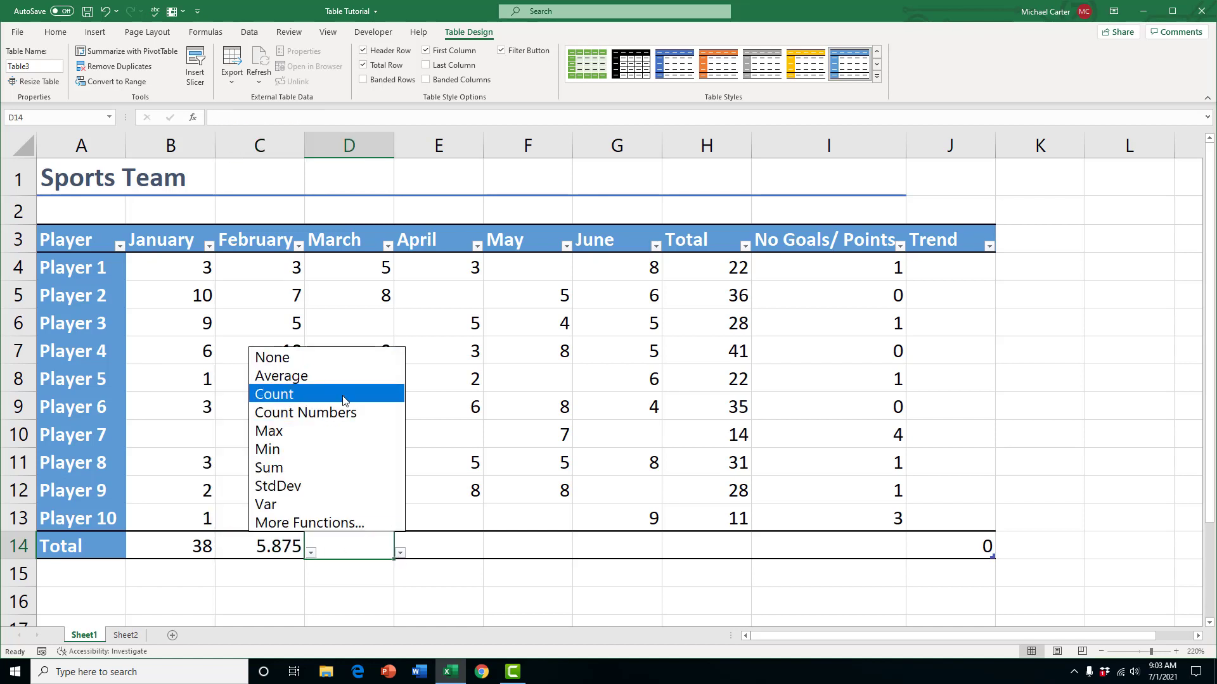
left_click(343, 395)
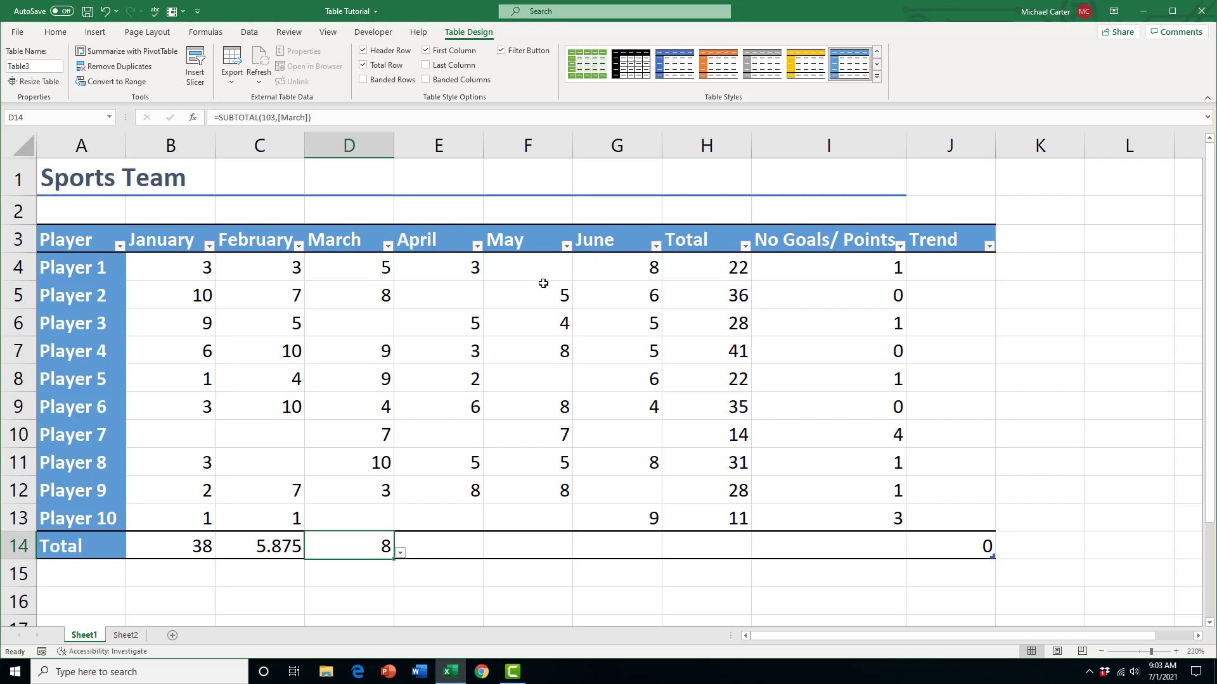
Sum the Total column in H14 (268) and fill the formula left across row 14 to column B.
left_click(701, 545)
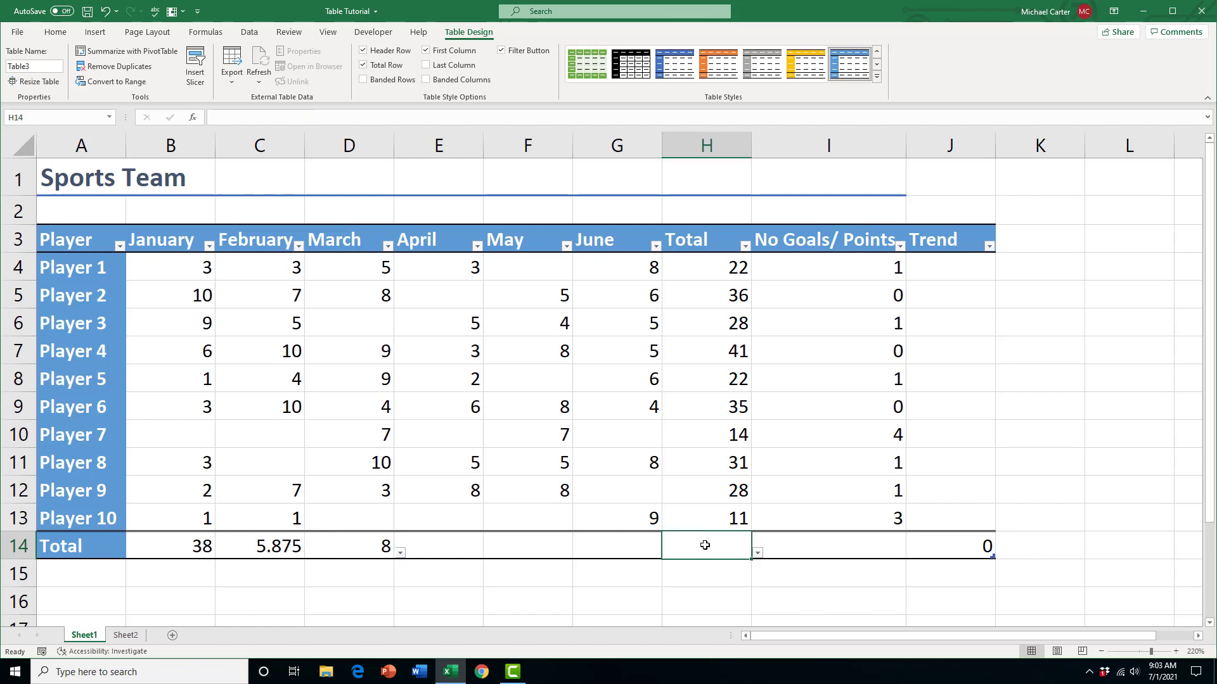
left_click(757, 553)
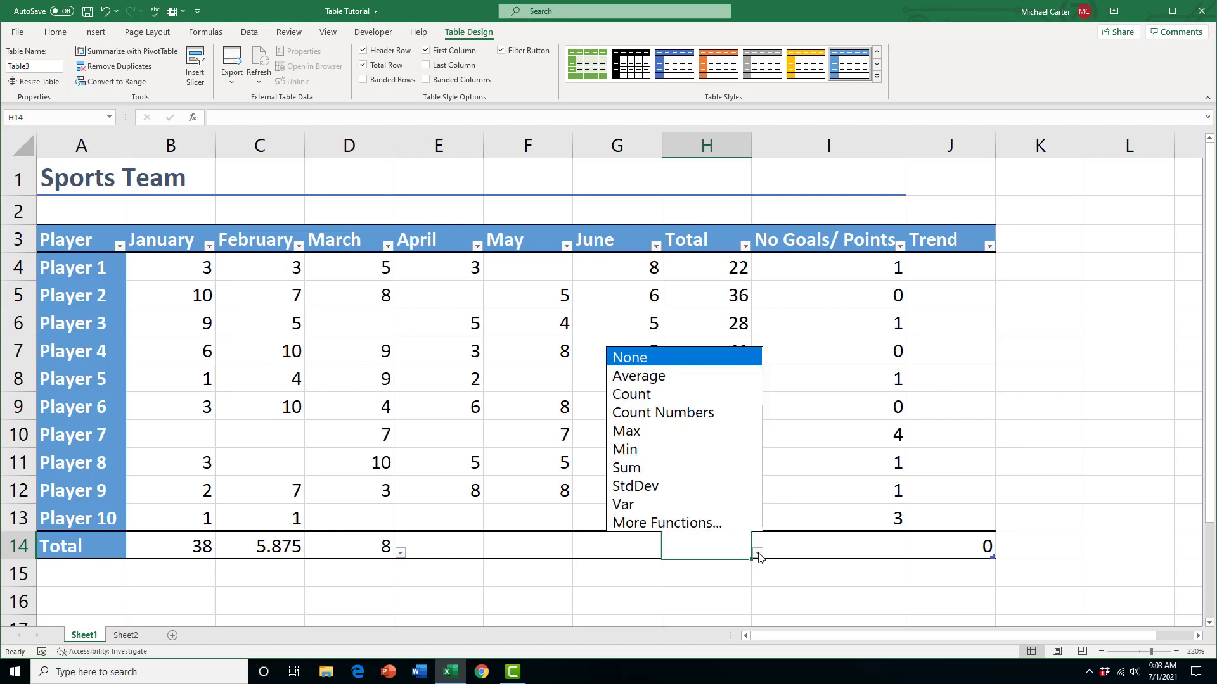
left_click(671, 469)
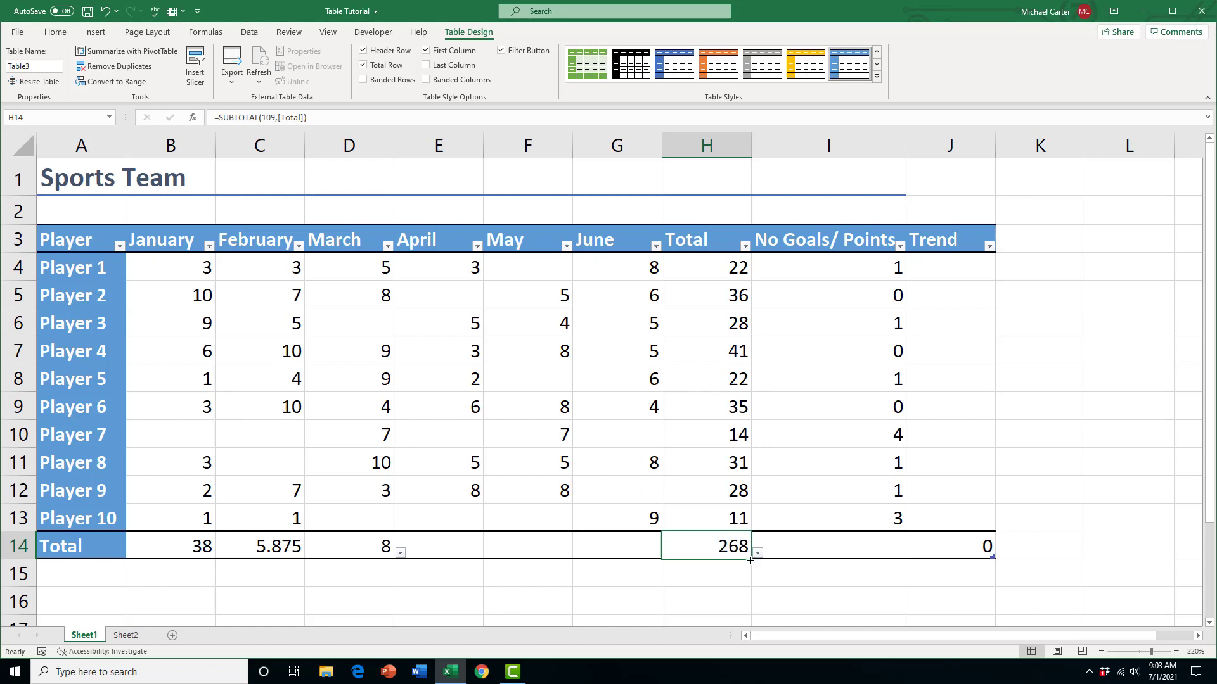
left_click_drag(750, 560, 749, 560)
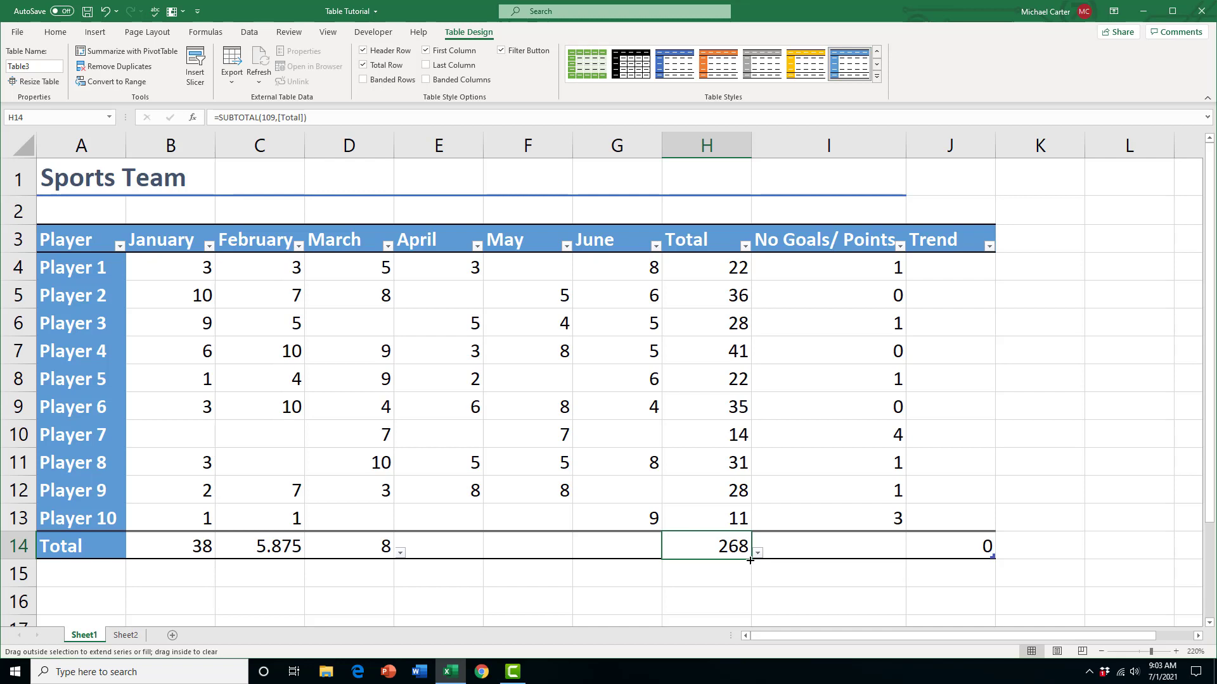
left_click_drag(750, 560, 152, 552)
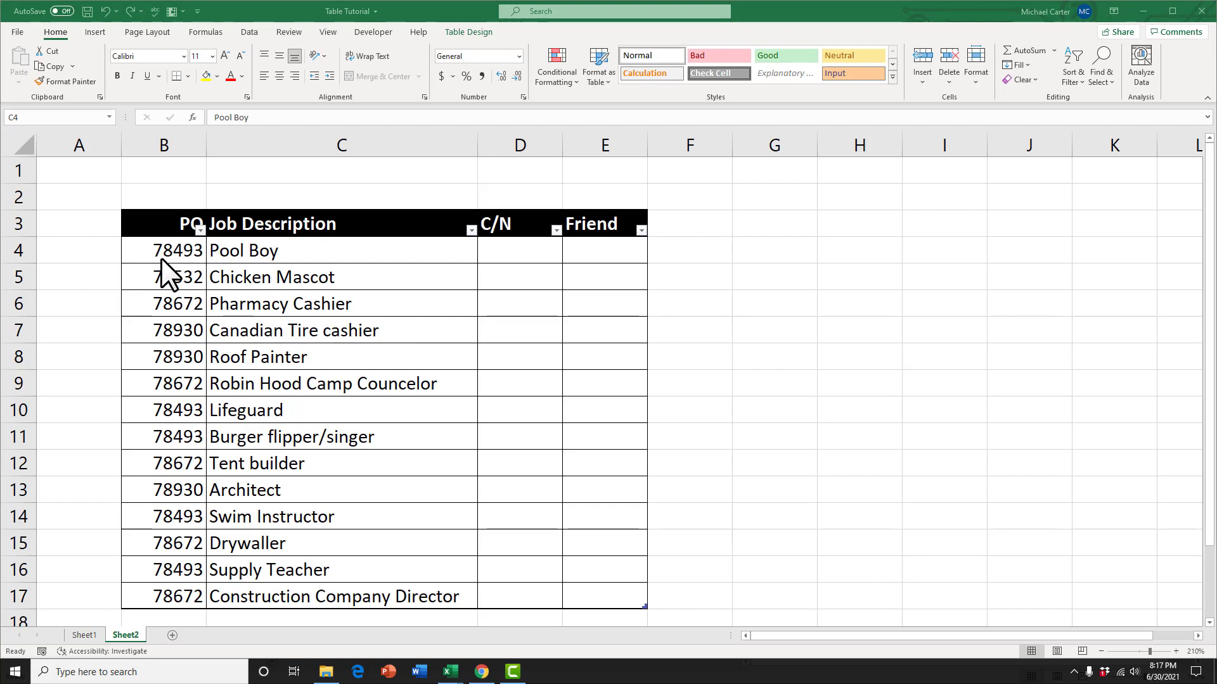
left_click(200, 229)
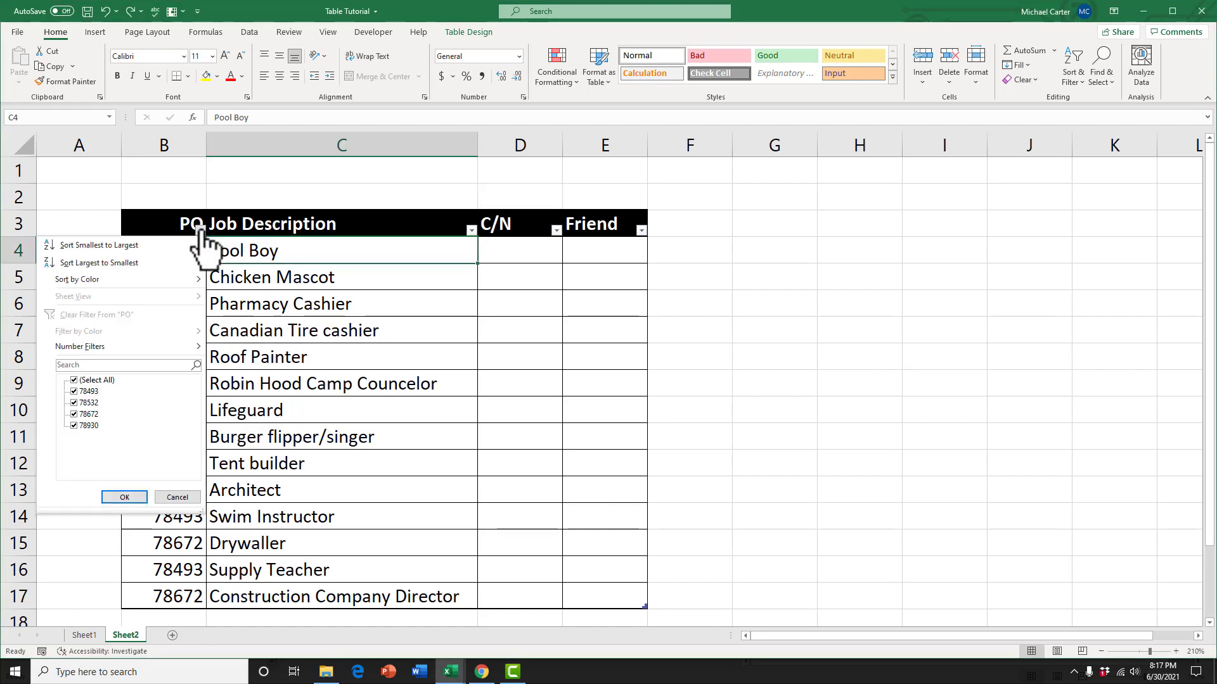
left_click(73, 425)
left_click(189, 496)
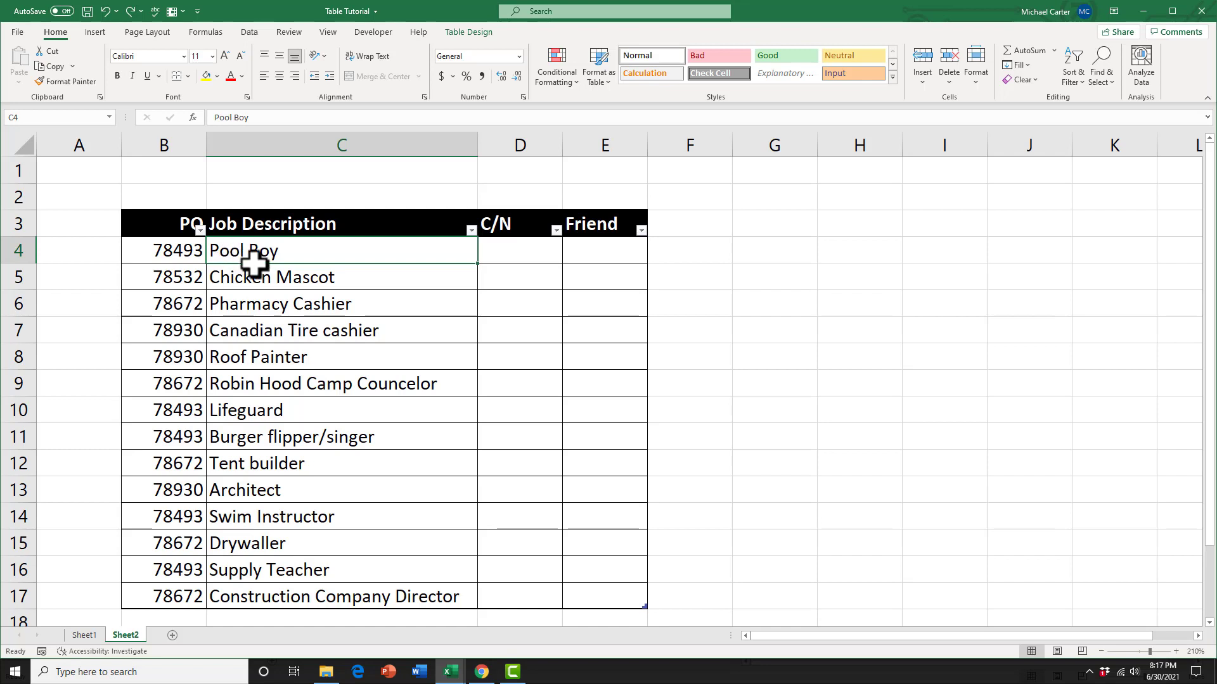
Insert a slicer on the Sheet2 job table using the PO field.
left_click(329, 282)
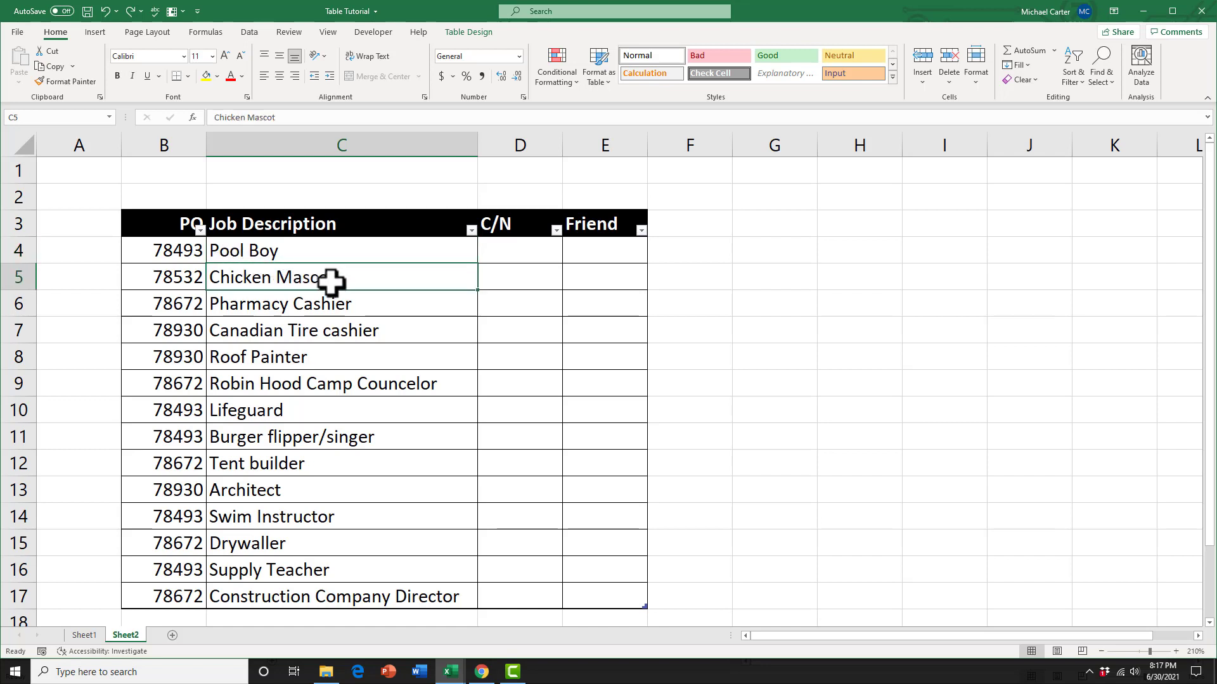
left_click(481, 31)
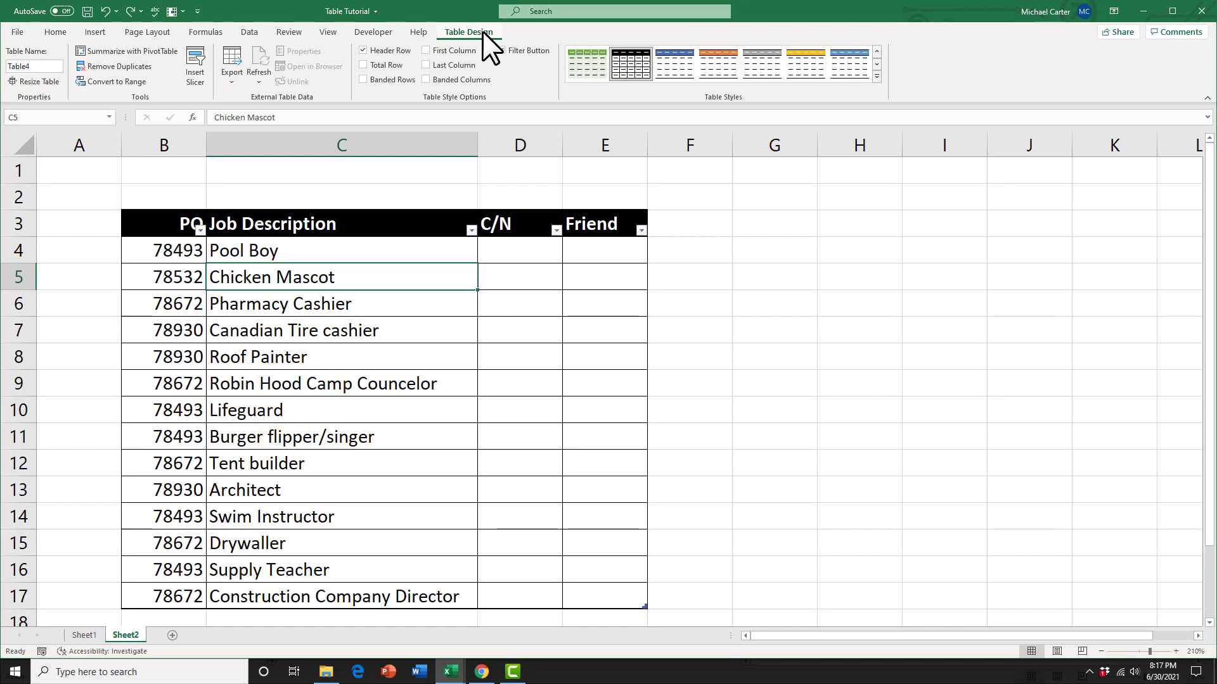
left_click(196, 70)
left_click_drag(746, 189, 707, 225)
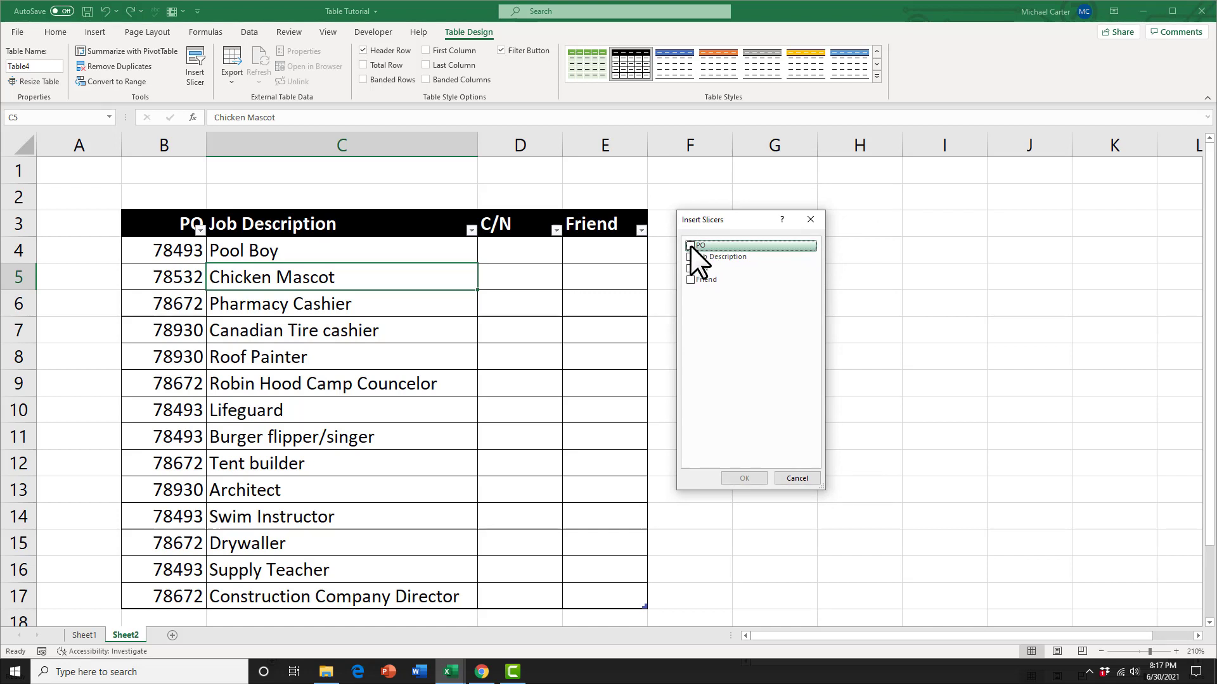
left_click(690, 246)
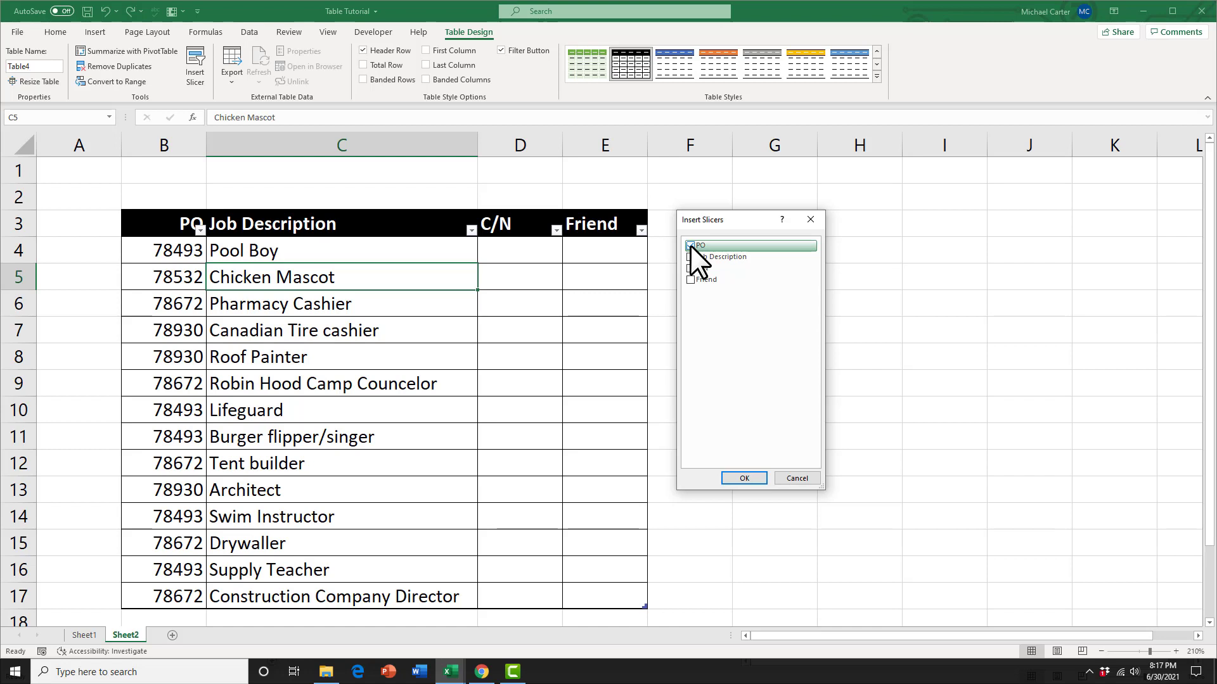
left_click(746, 478)
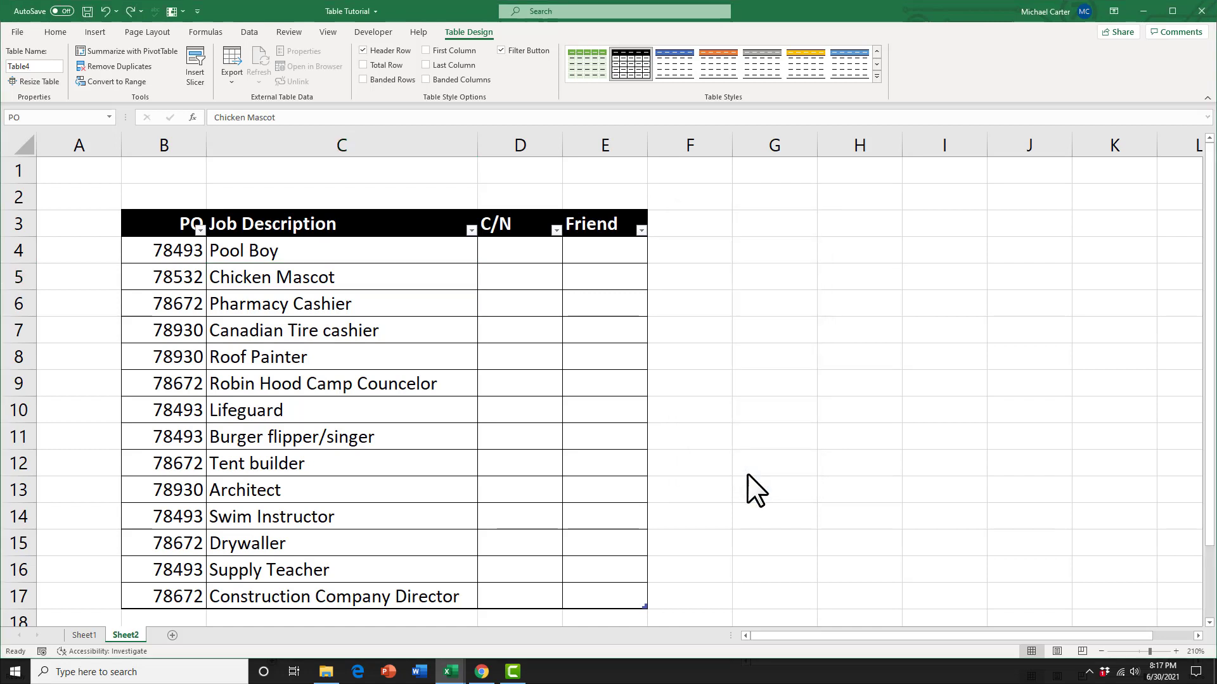
Place the PO slicer beside the table, shrink it to fit its four values, and apply the grey style.
left_click_drag(645, 249, 804, 242)
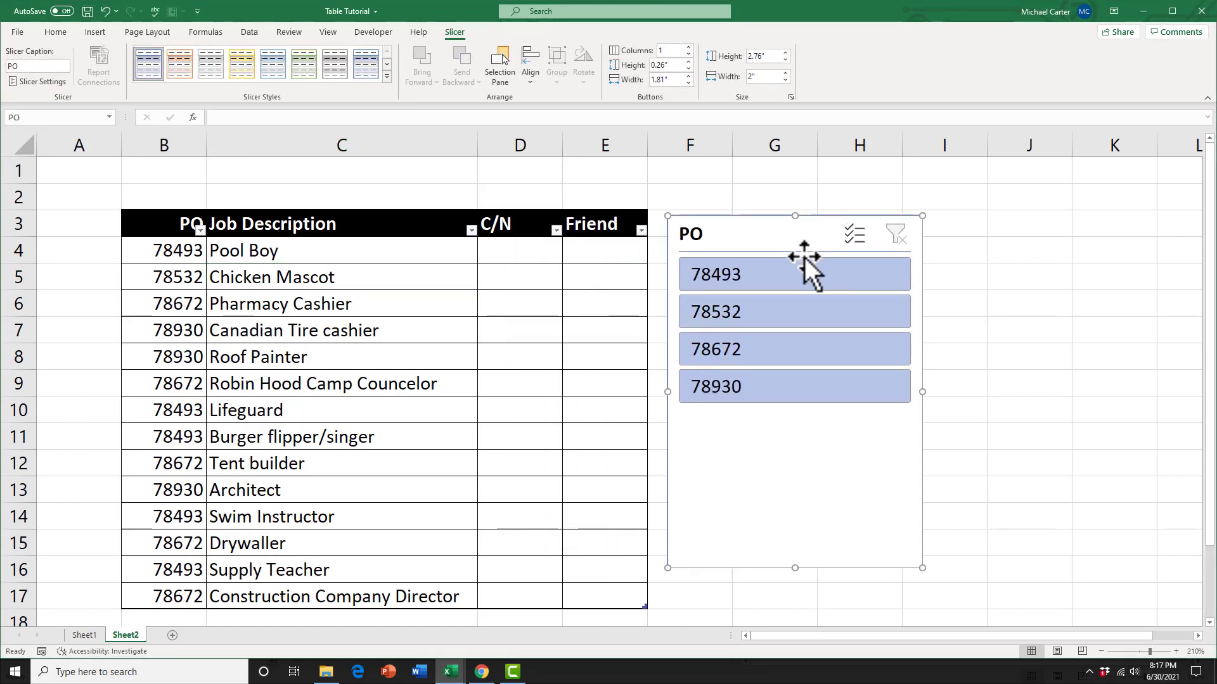
left_click_drag(796, 568, 796, 424)
left_click_drag(922, 321, 812, 324)
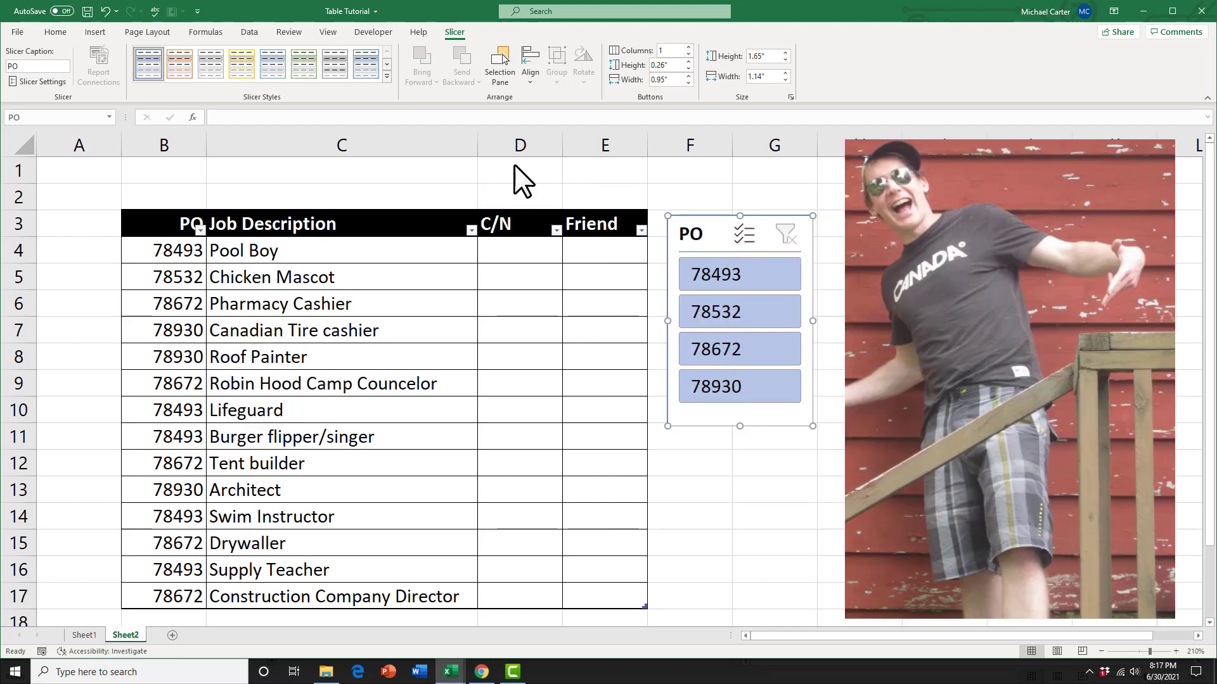
left_click(336, 66)
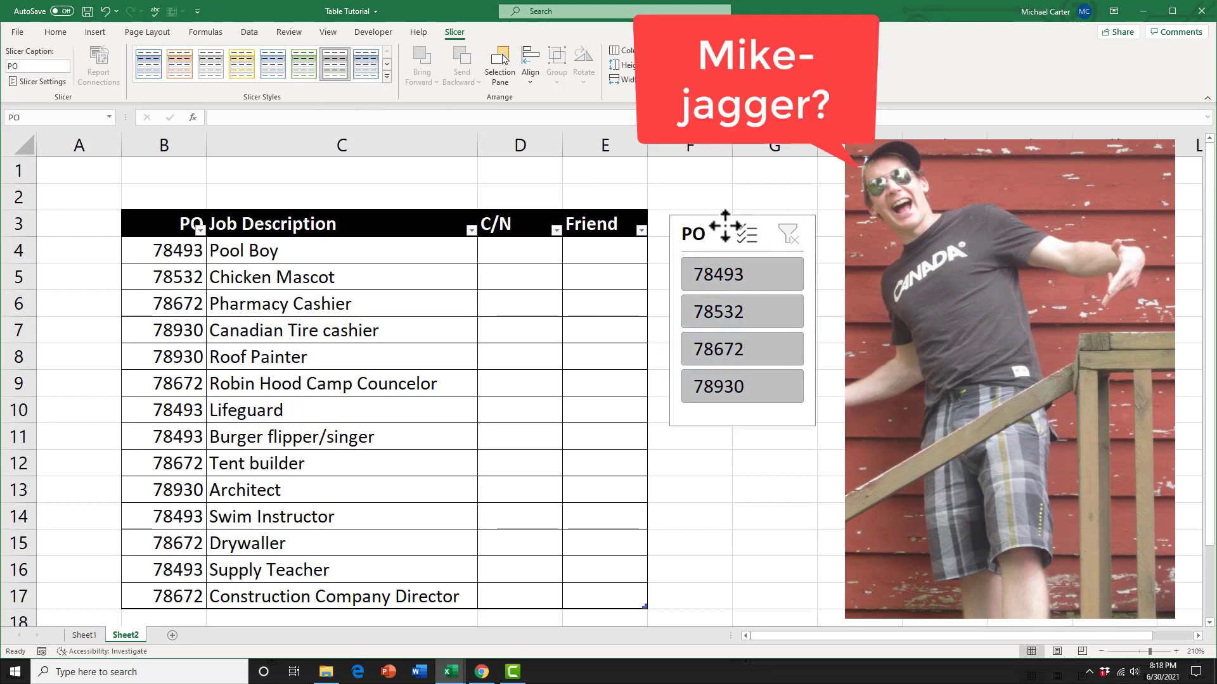
left_click_drag(720, 231, 727, 223)
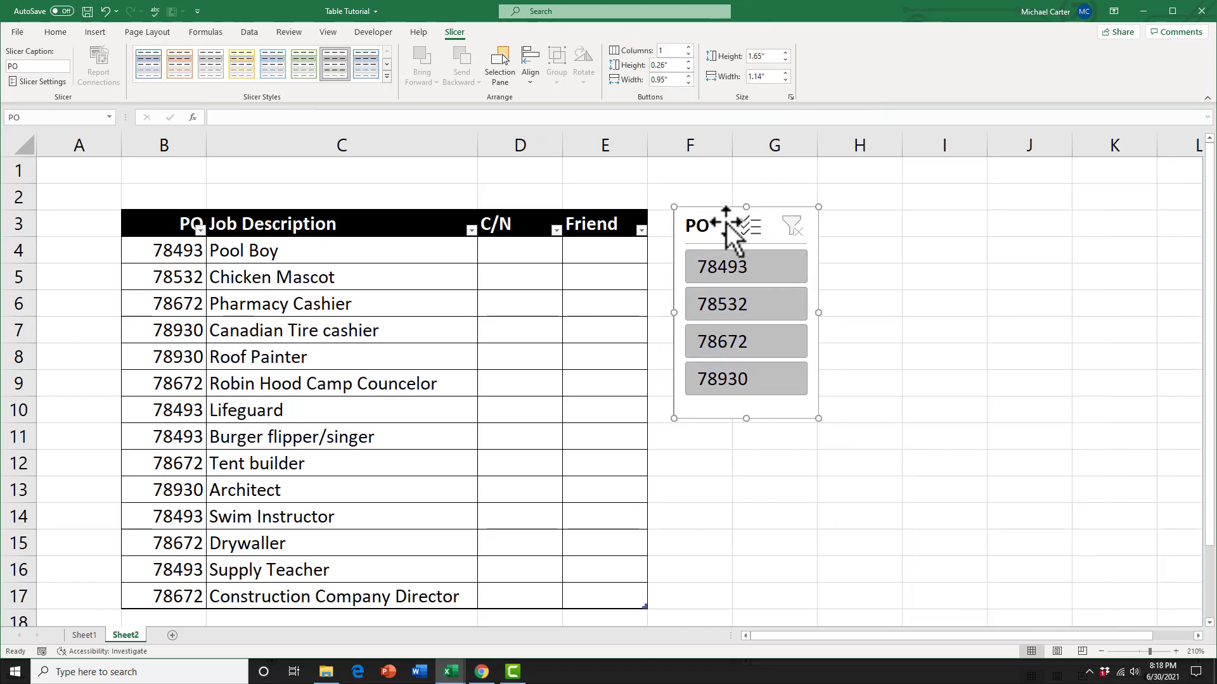
Filter the jobs to PO 78493, then add 78532, 78672 and 78930 back until all rows show.
left_click(739, 272)
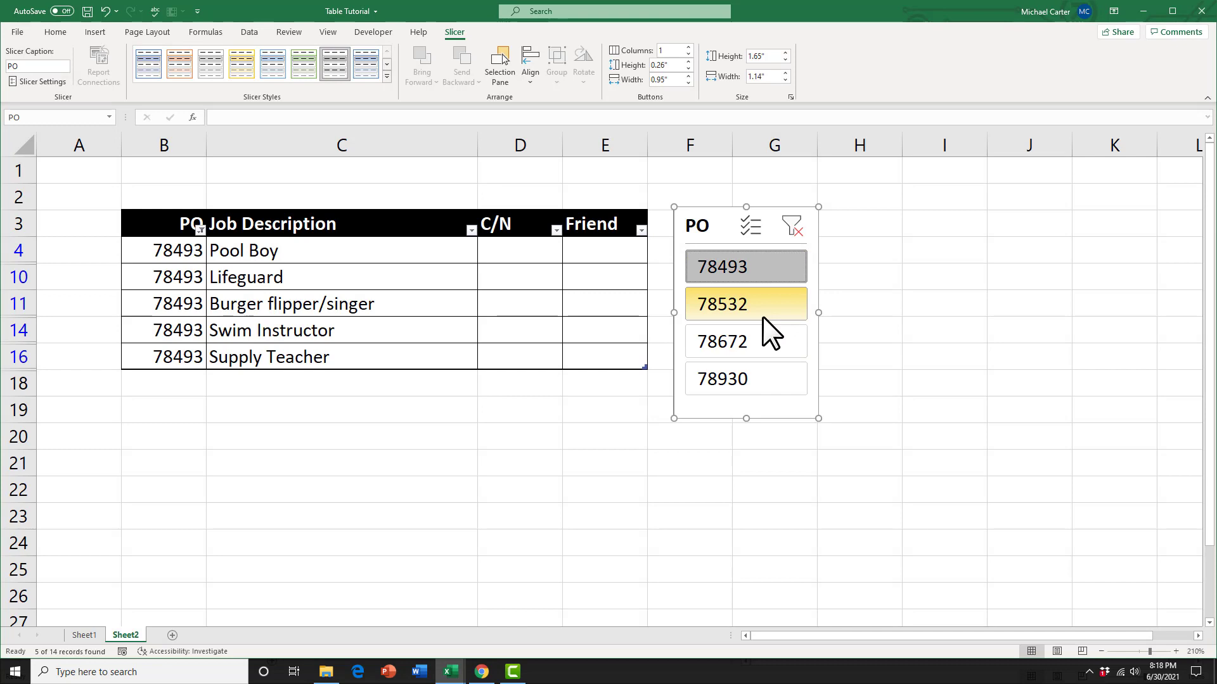
left_click(721, 303)
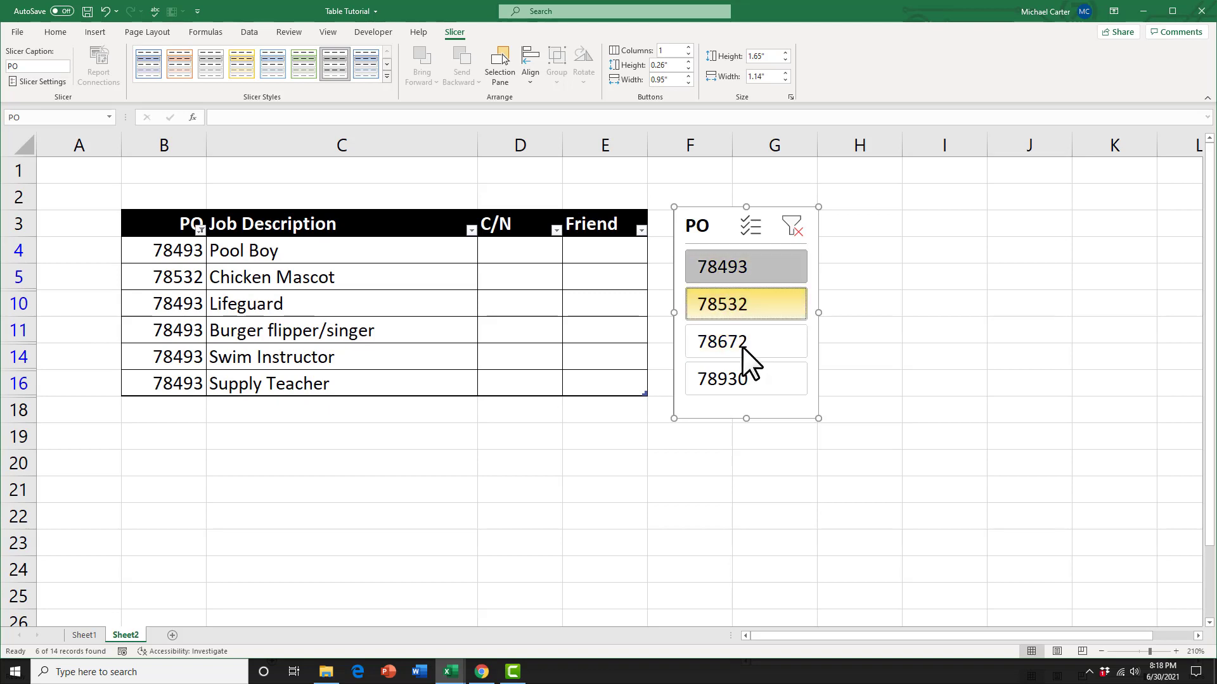
left_click(727, 336)
left_click(727, 370)
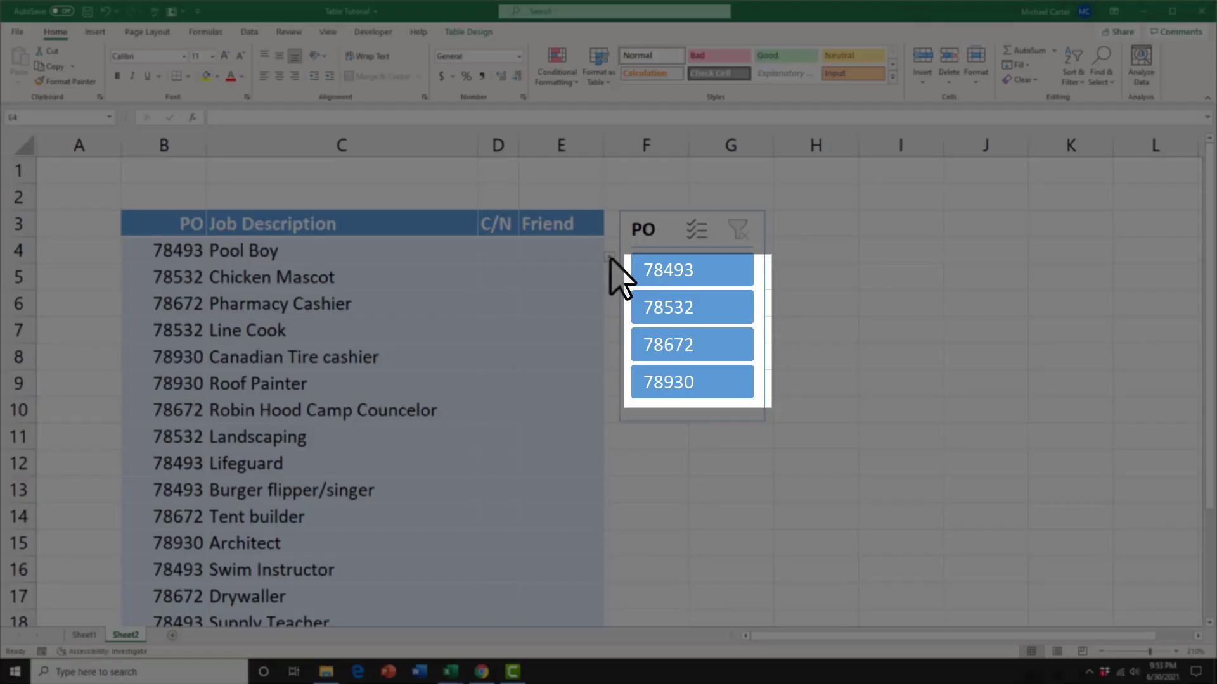
Check E4's friend dropdown, then filter the slicer through POs 78930, 78672, 78532, 78493, ending on 78532.
left_click(608, 260)
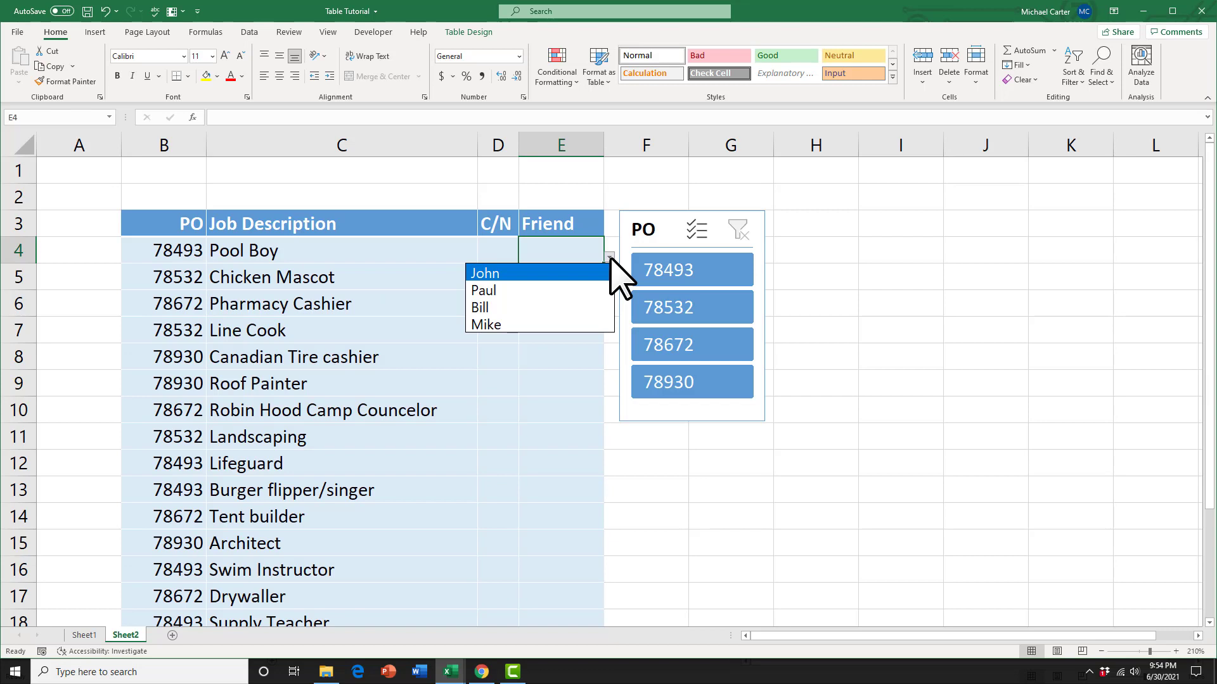
left_click(707, 385)
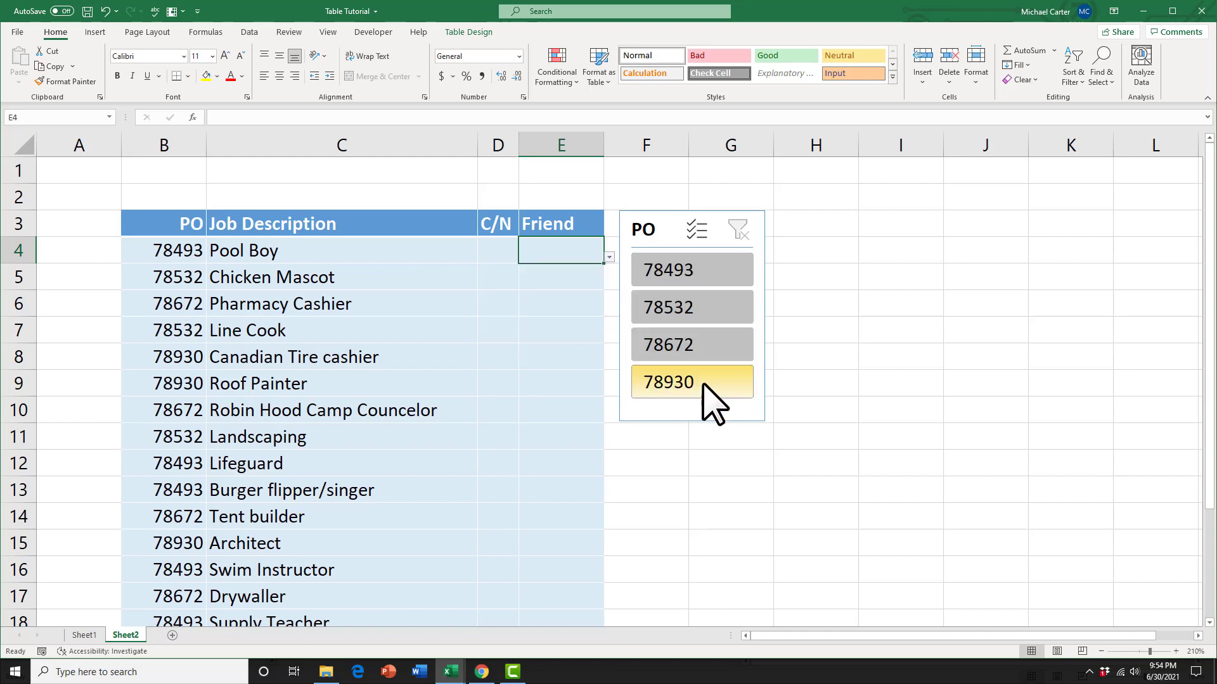
key("Up")
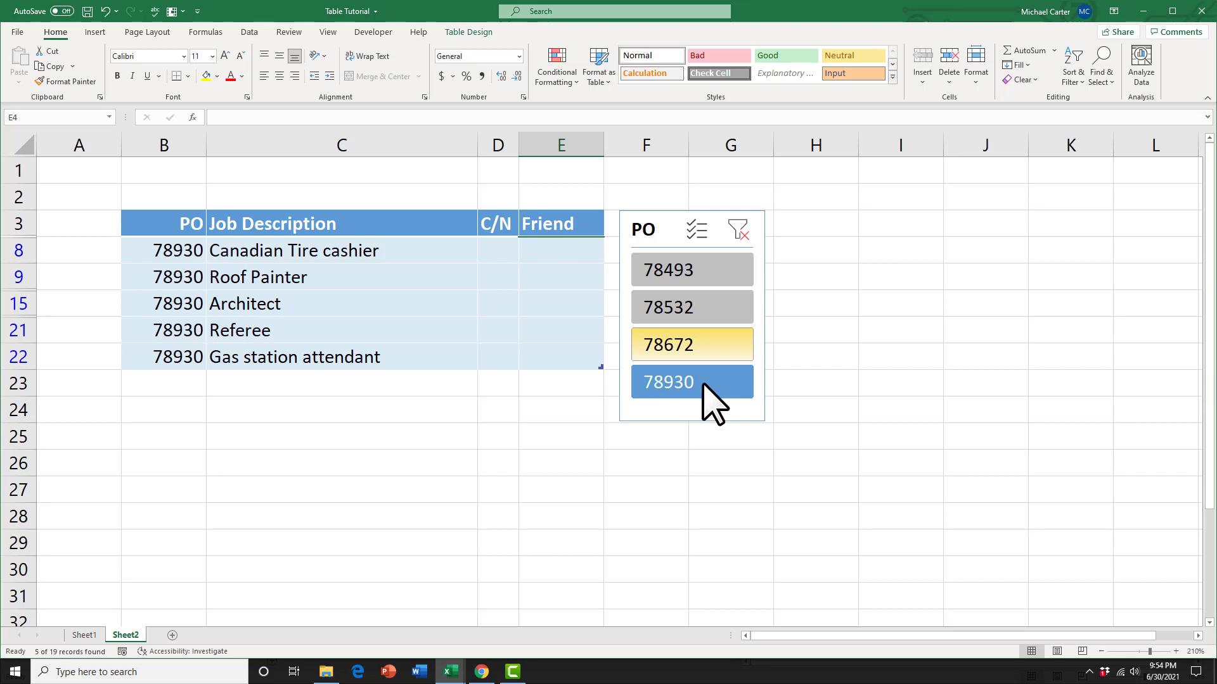
left_click(719, 345)
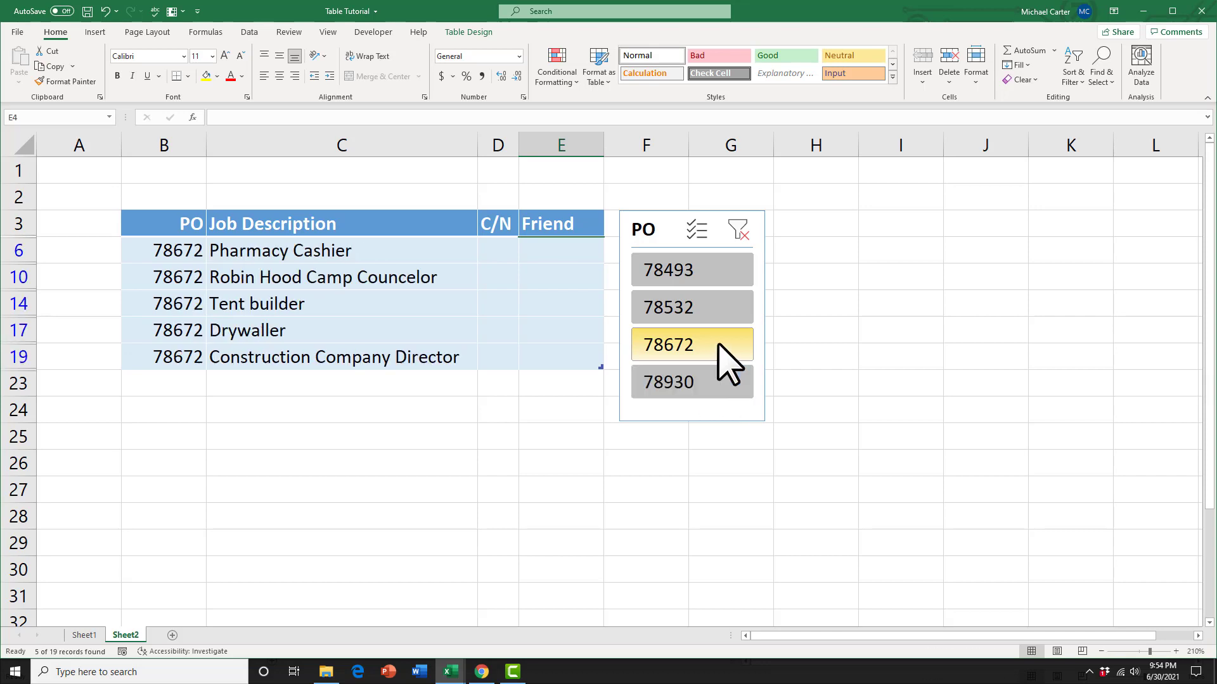
key("Up")
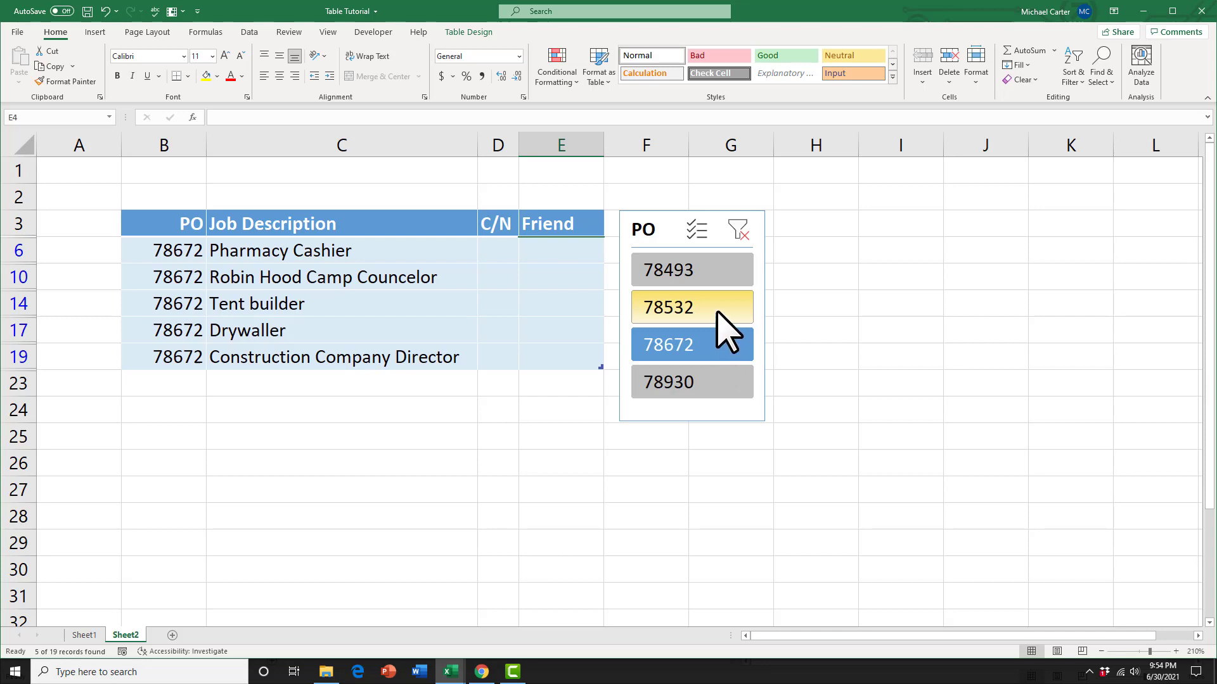
left_click(719, 311)
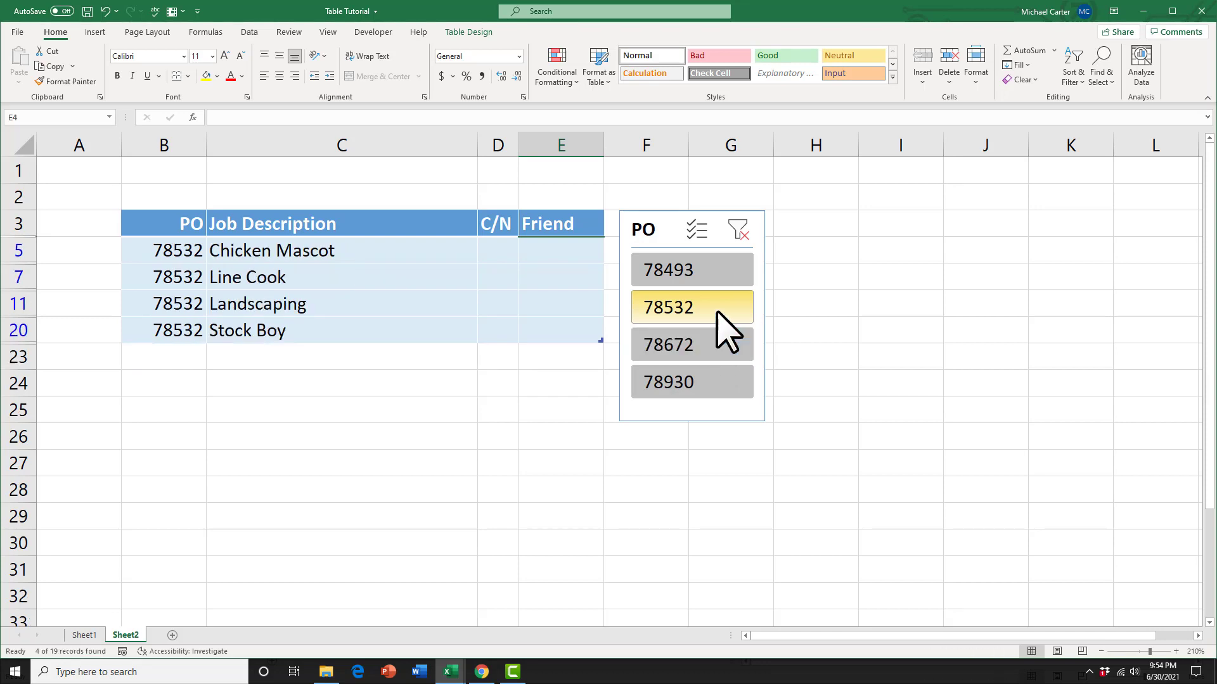
key("Up")
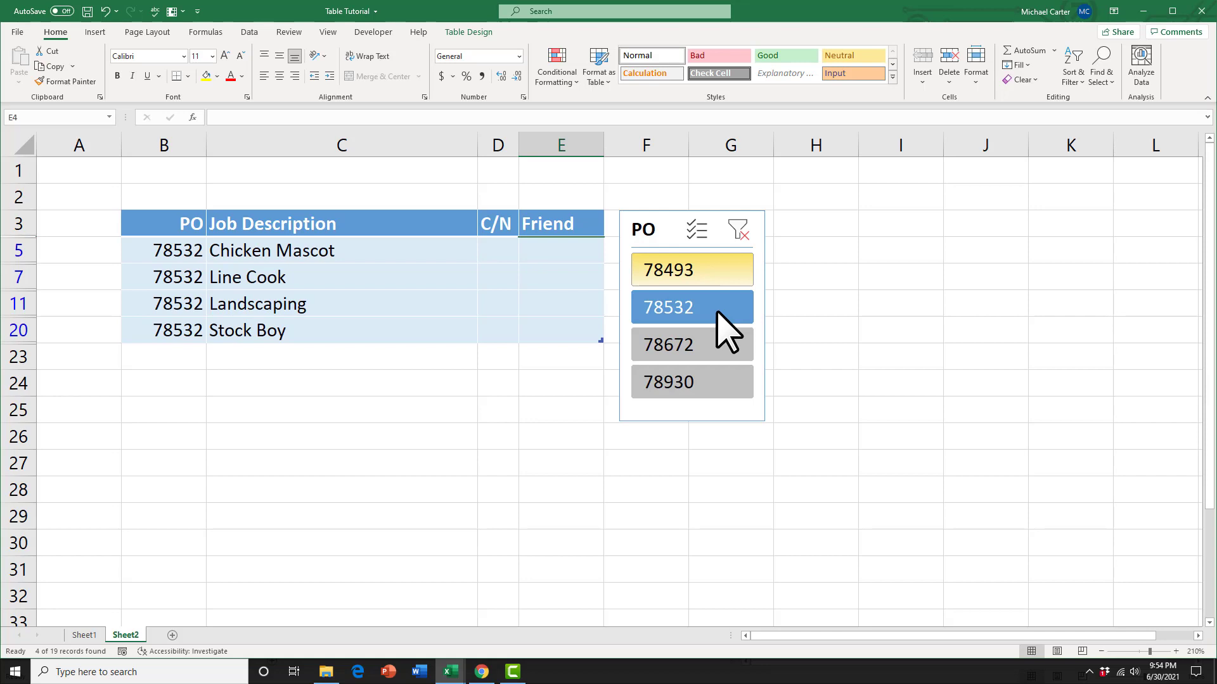
left_click(706, 269)
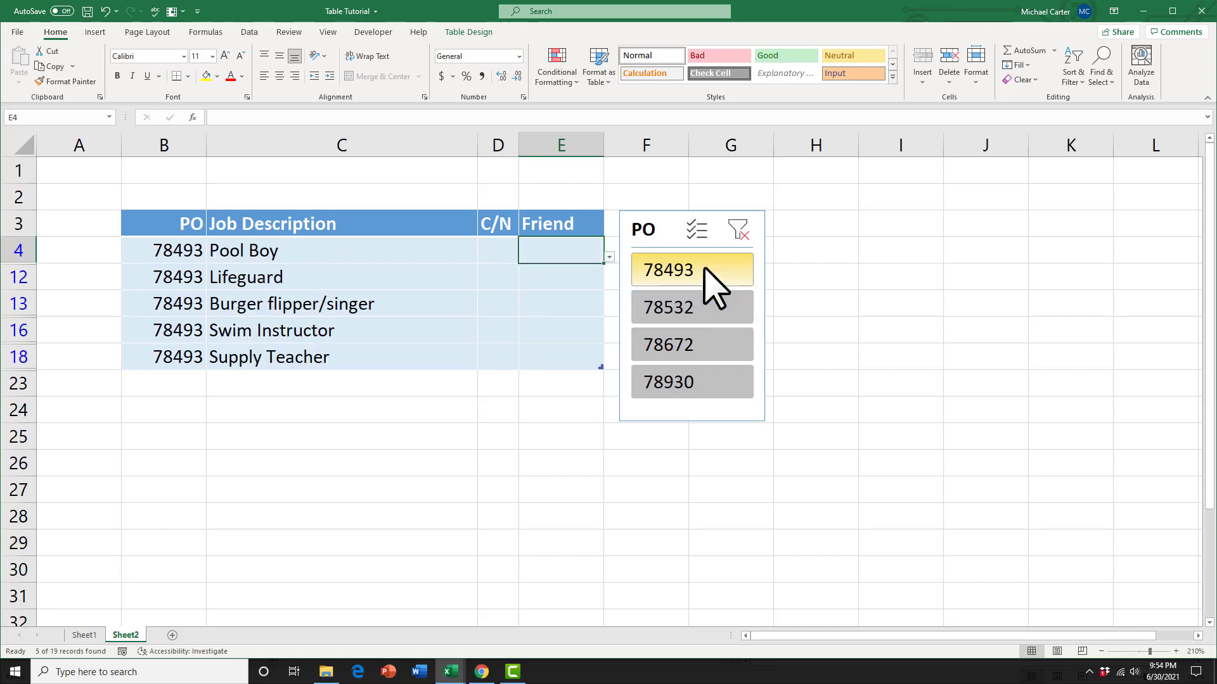
left_click(706, 302)
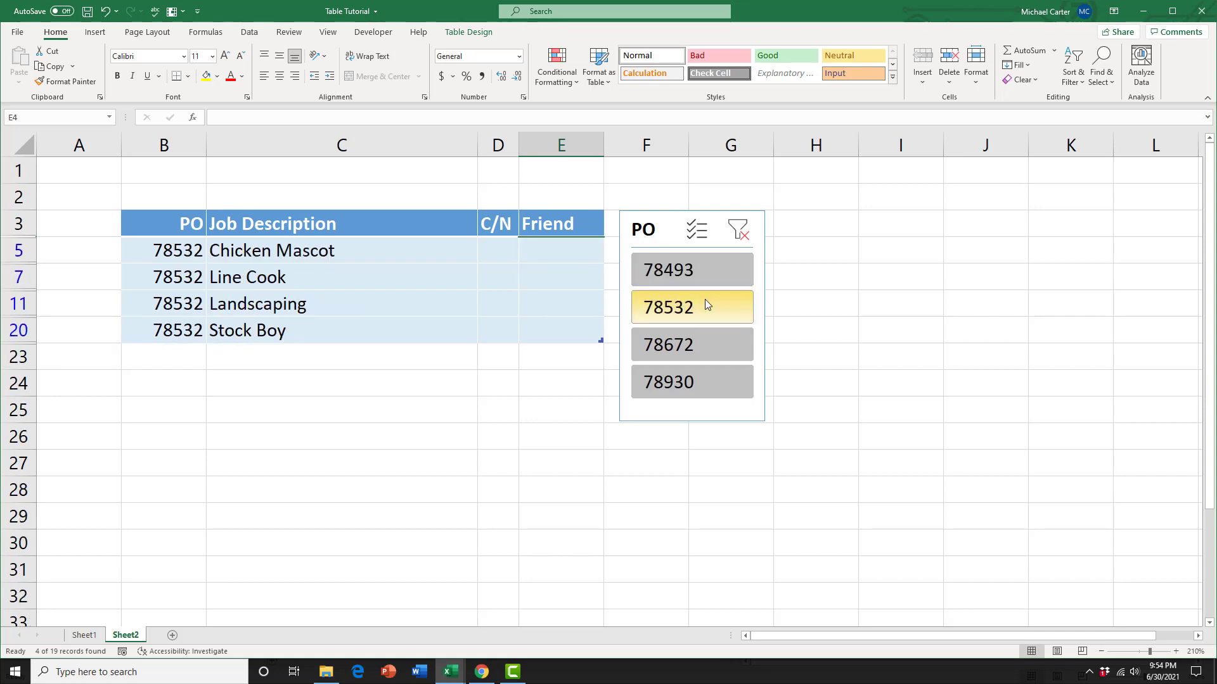